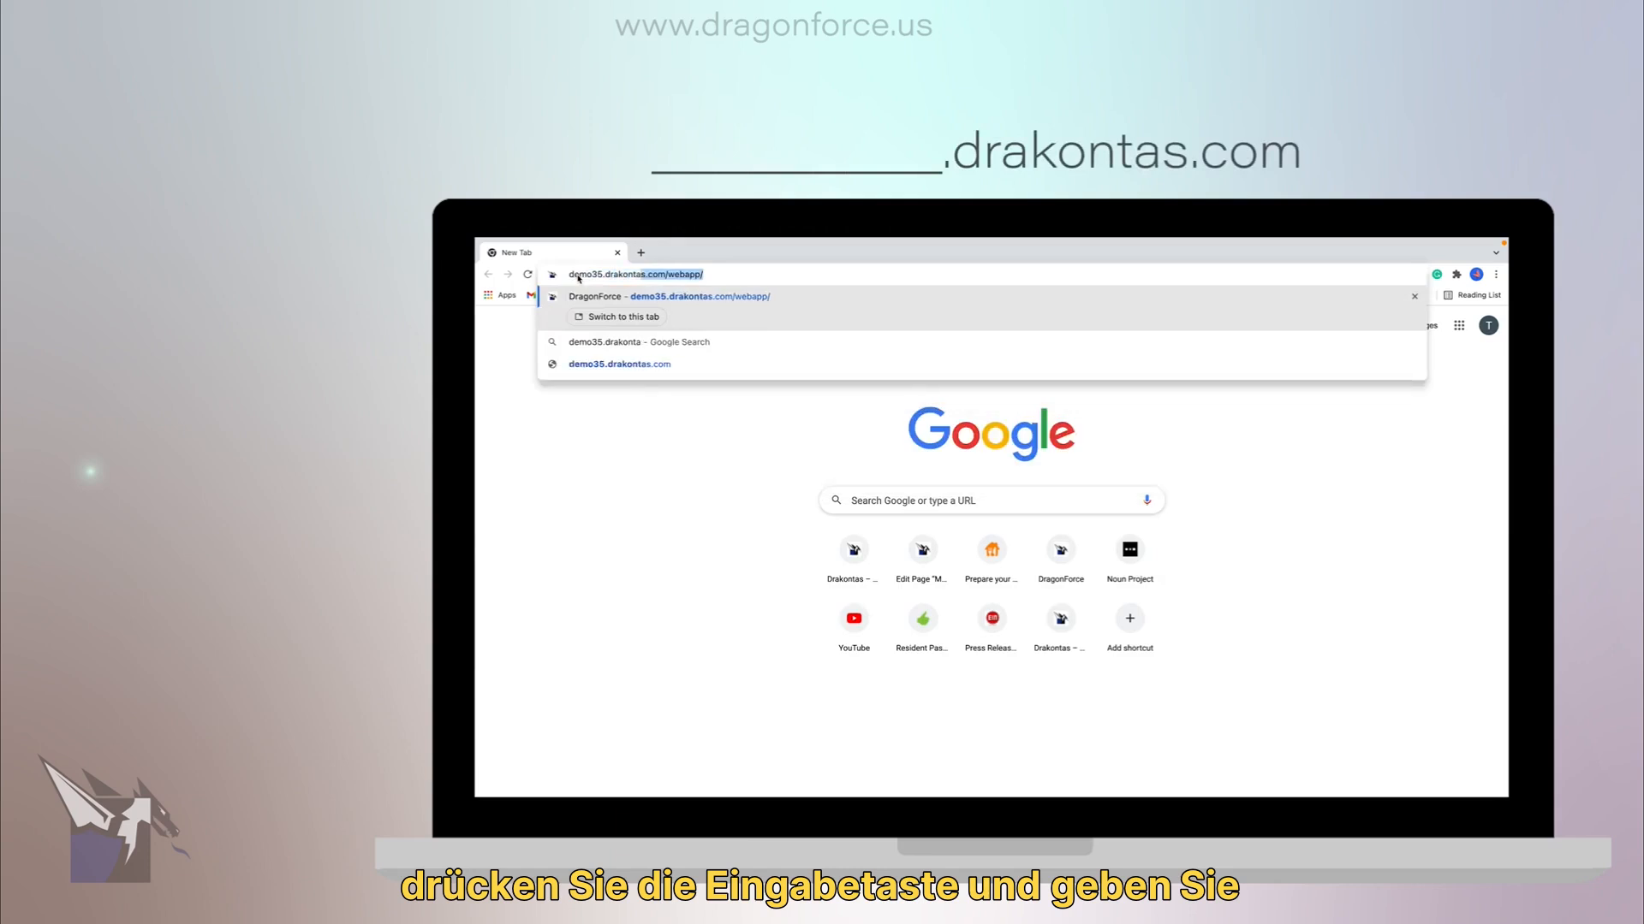
Step: Open the web app at demo35.drakontas.com/webapp/ and log in to the account
{"action": "key", "text": "Return"}
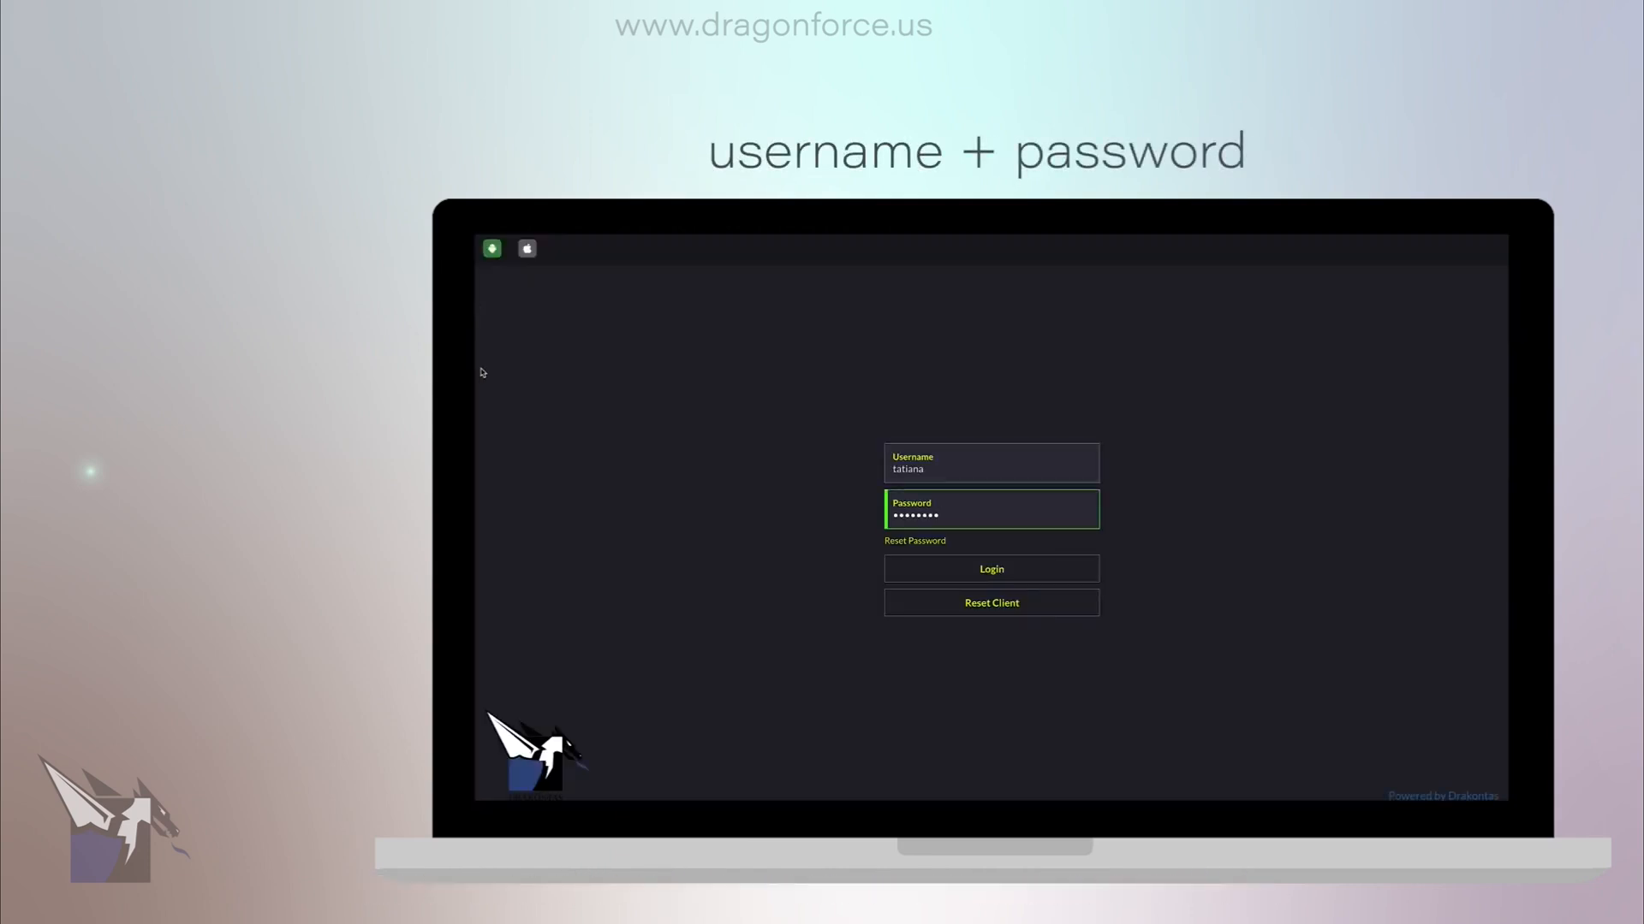
{"action": "left_click", "coordinate": [954, 569]}
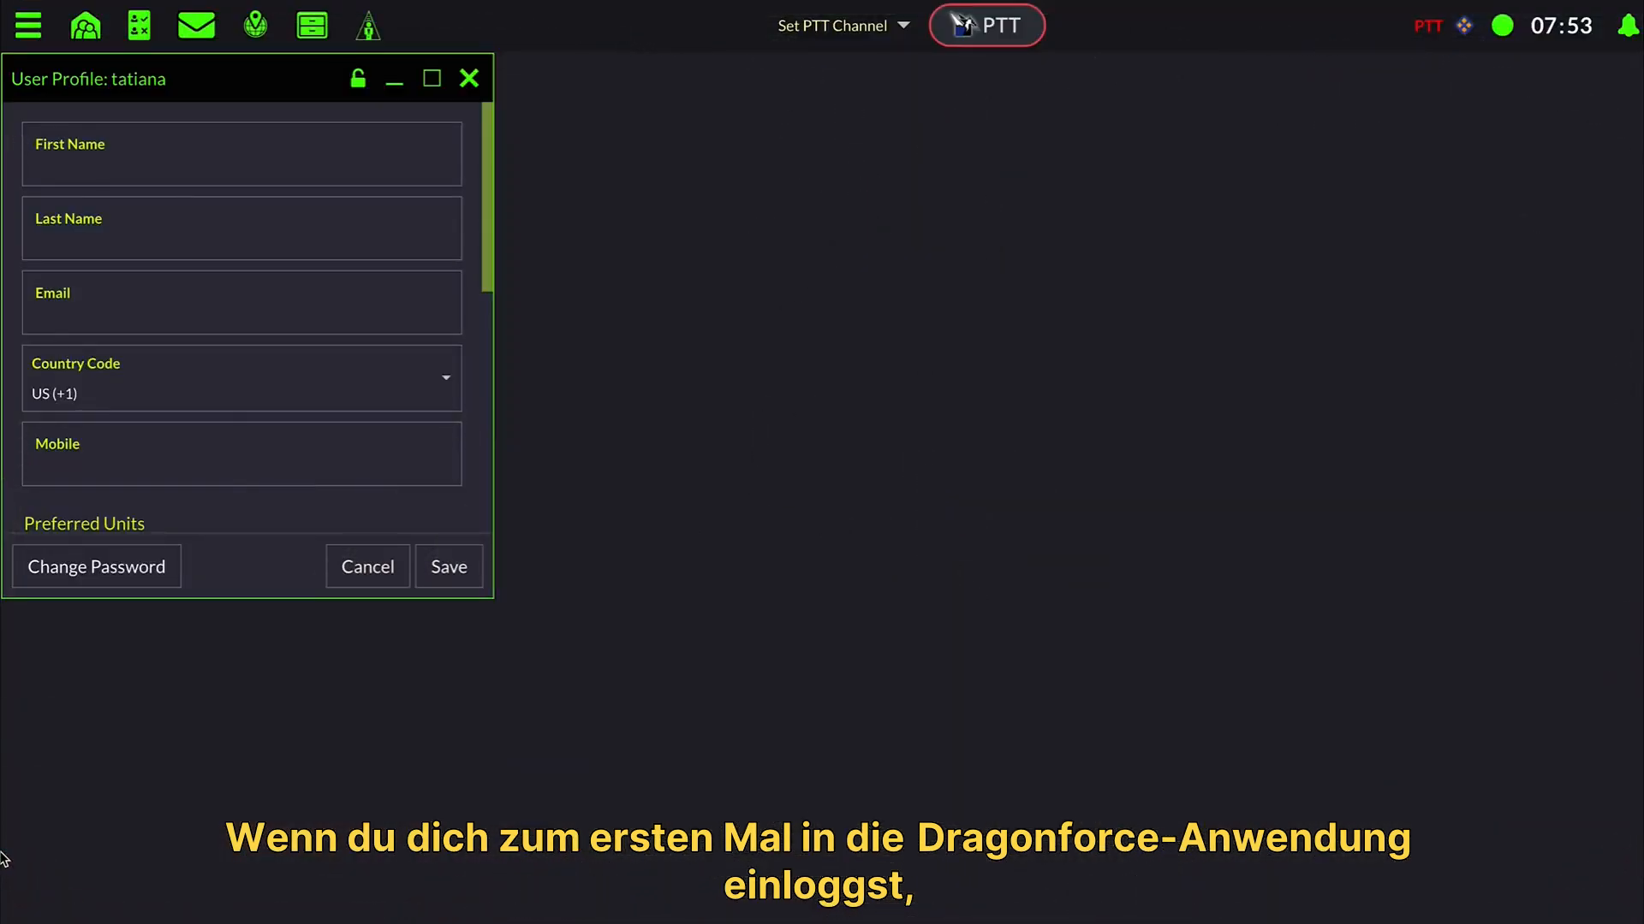
Step: Fill in and save the user profile's first name, last name, email and mobile number, and set the tracking mode to Automatic
{"action": "left_click", "coordinate": [65, 174]}
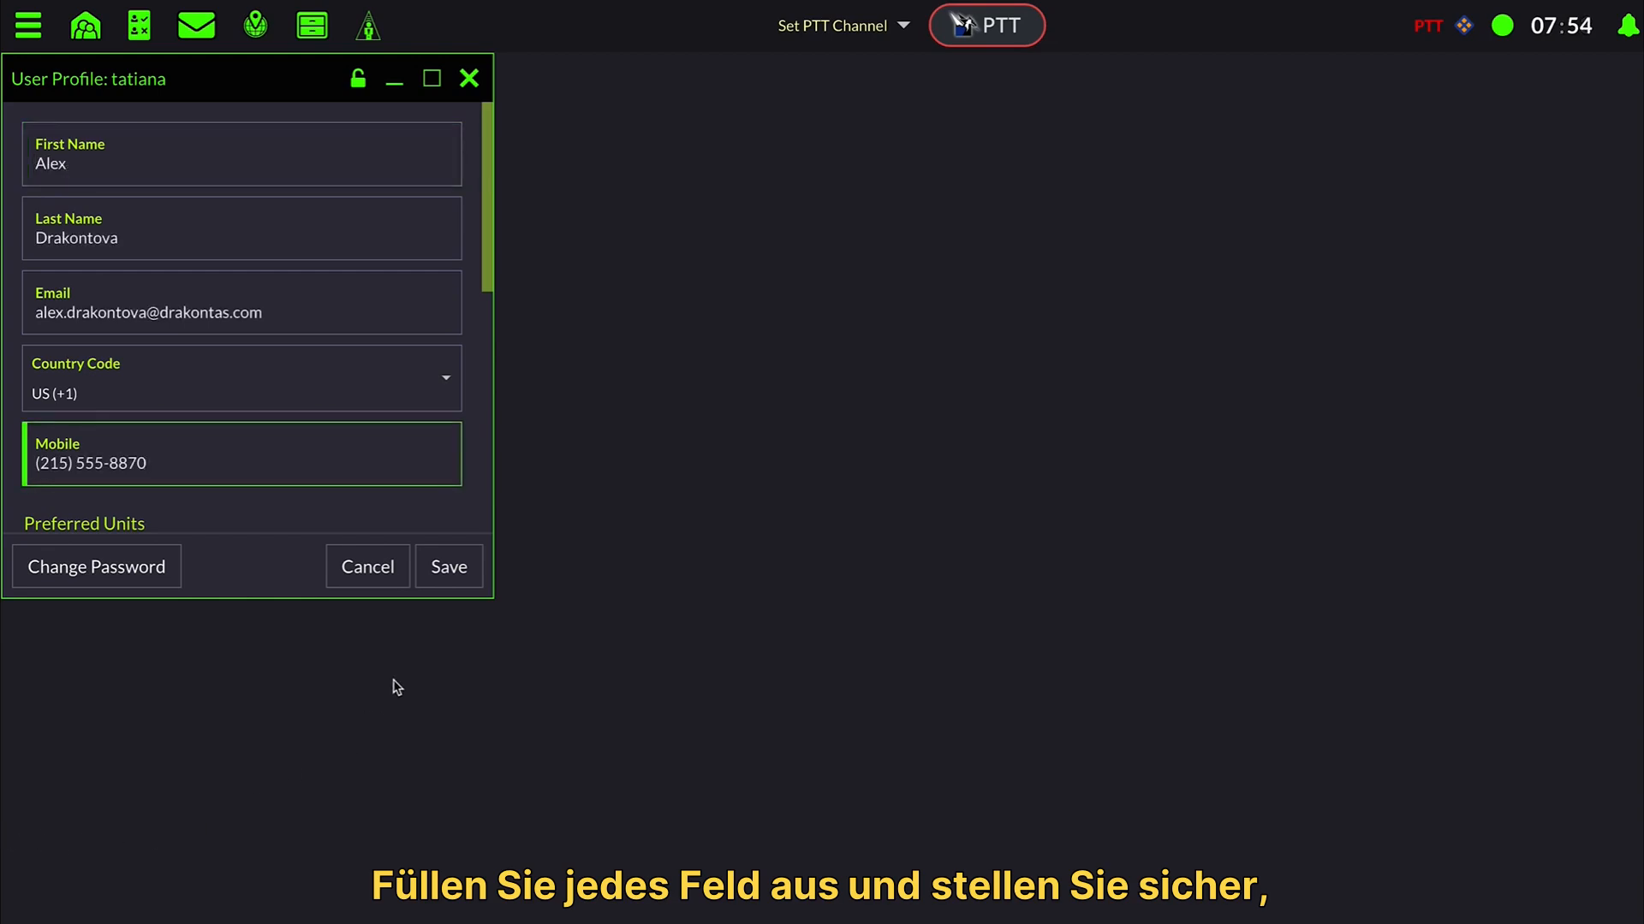
{"action": "left_click", "coordinate": [444, 579]}
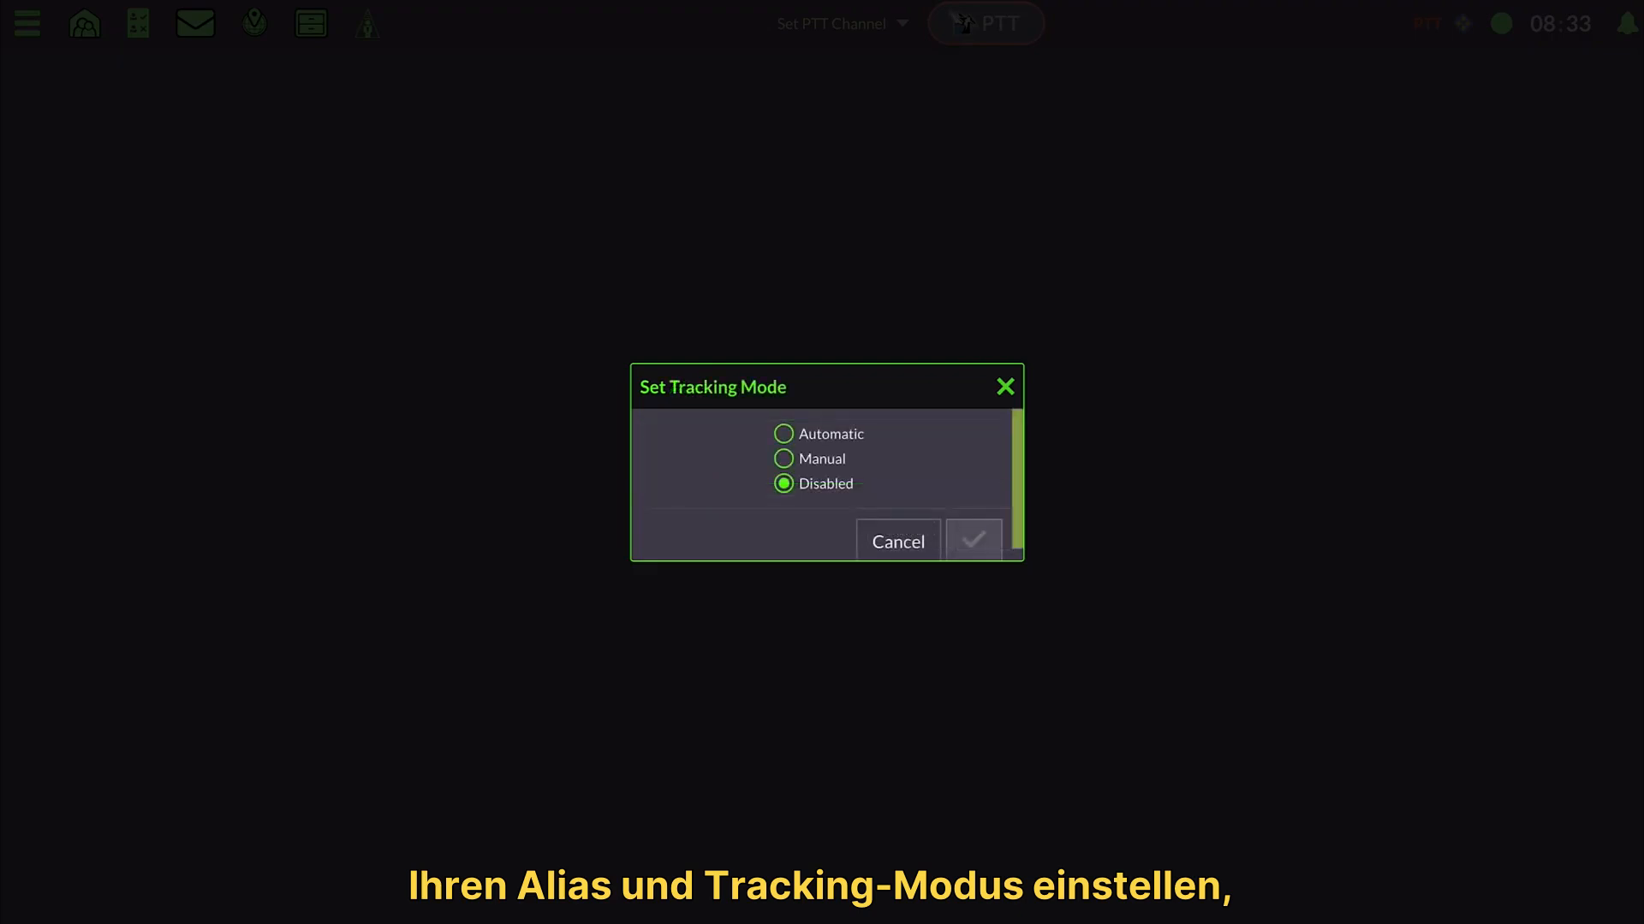
{"action": "left_click", "coordinate": [784, 434]}
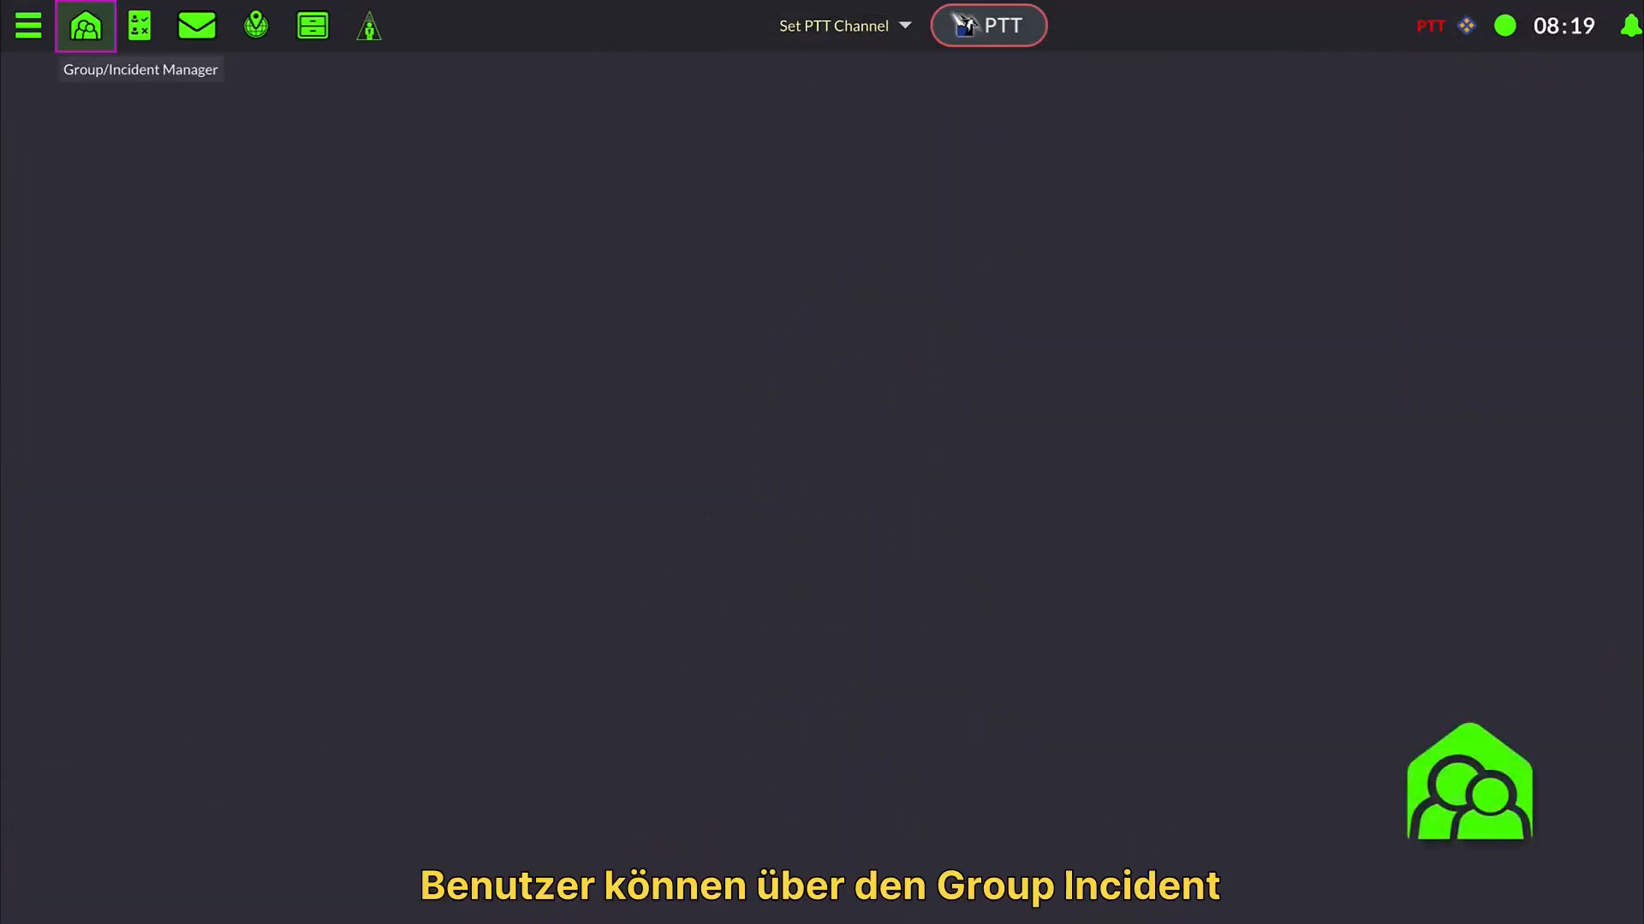
Step: Create a new group named Liberty Bell in the Group/Incident Manager and open the roster
{"action": "left_click", "coordinate": [85, 26]}
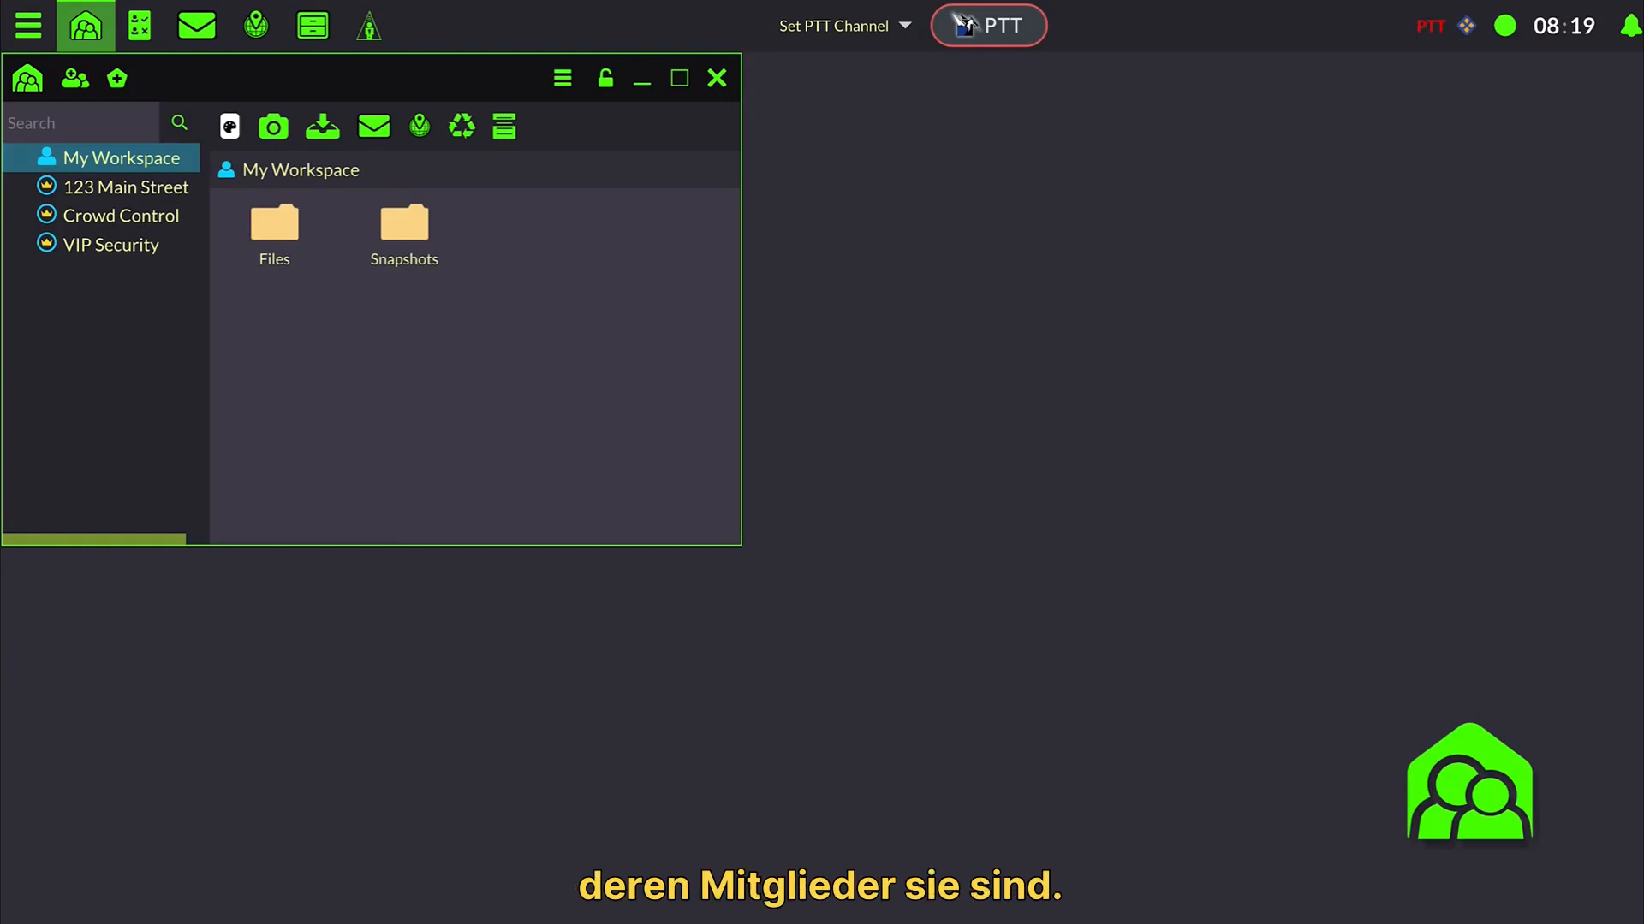
{"action": "left_click", "coordinate": [121, 216]}
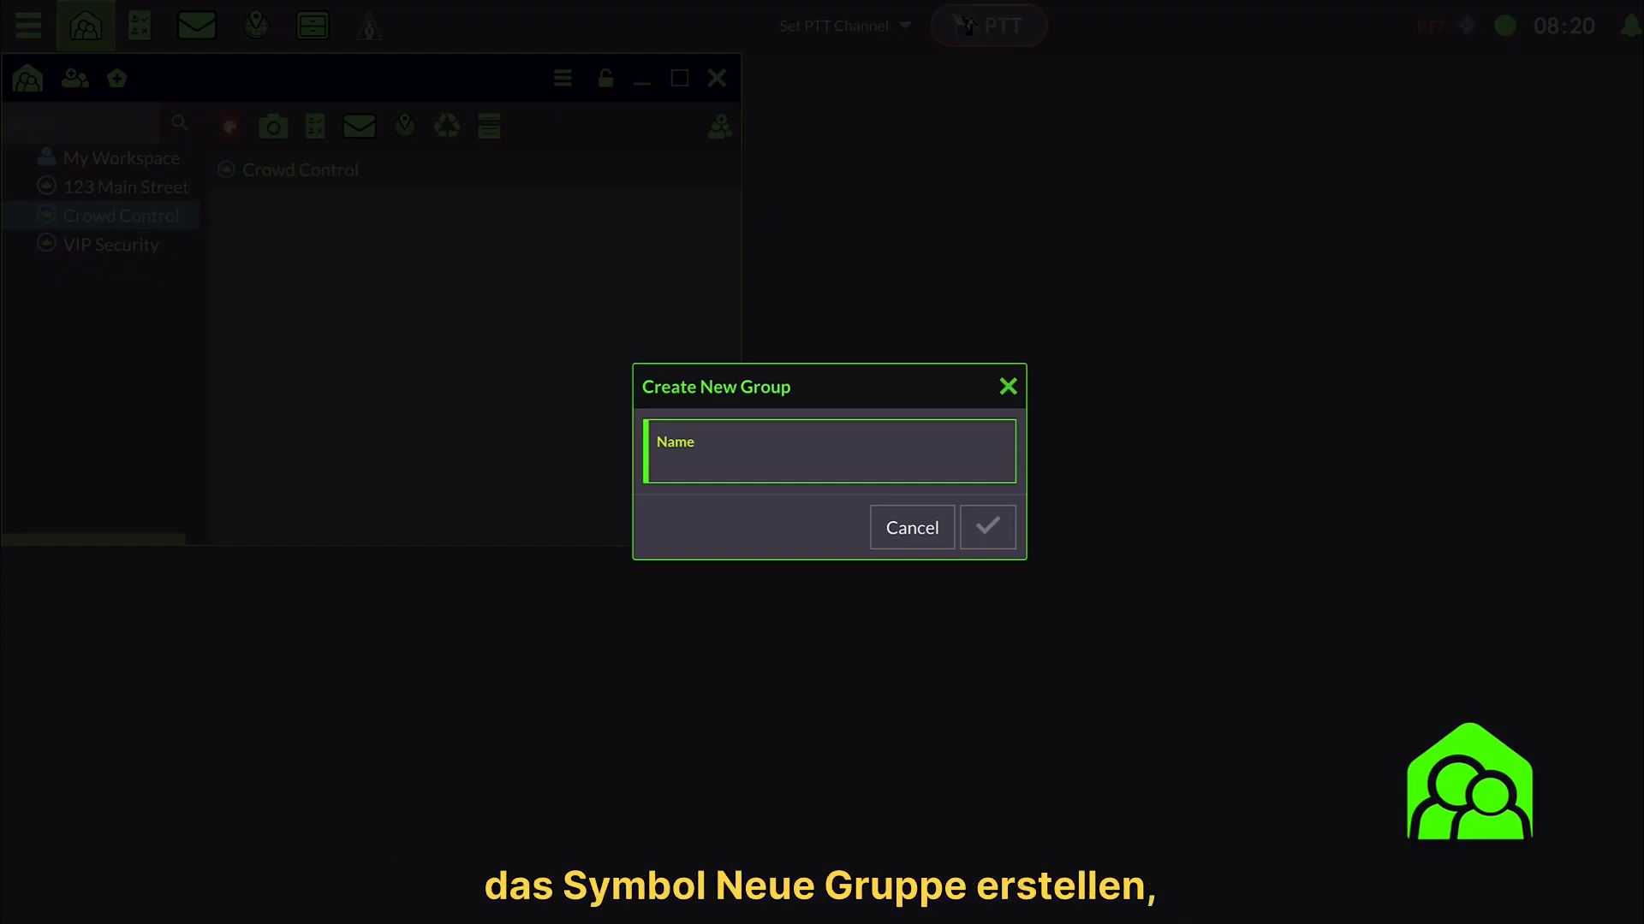
{"action": "type", "text": "Liberty Bell"}
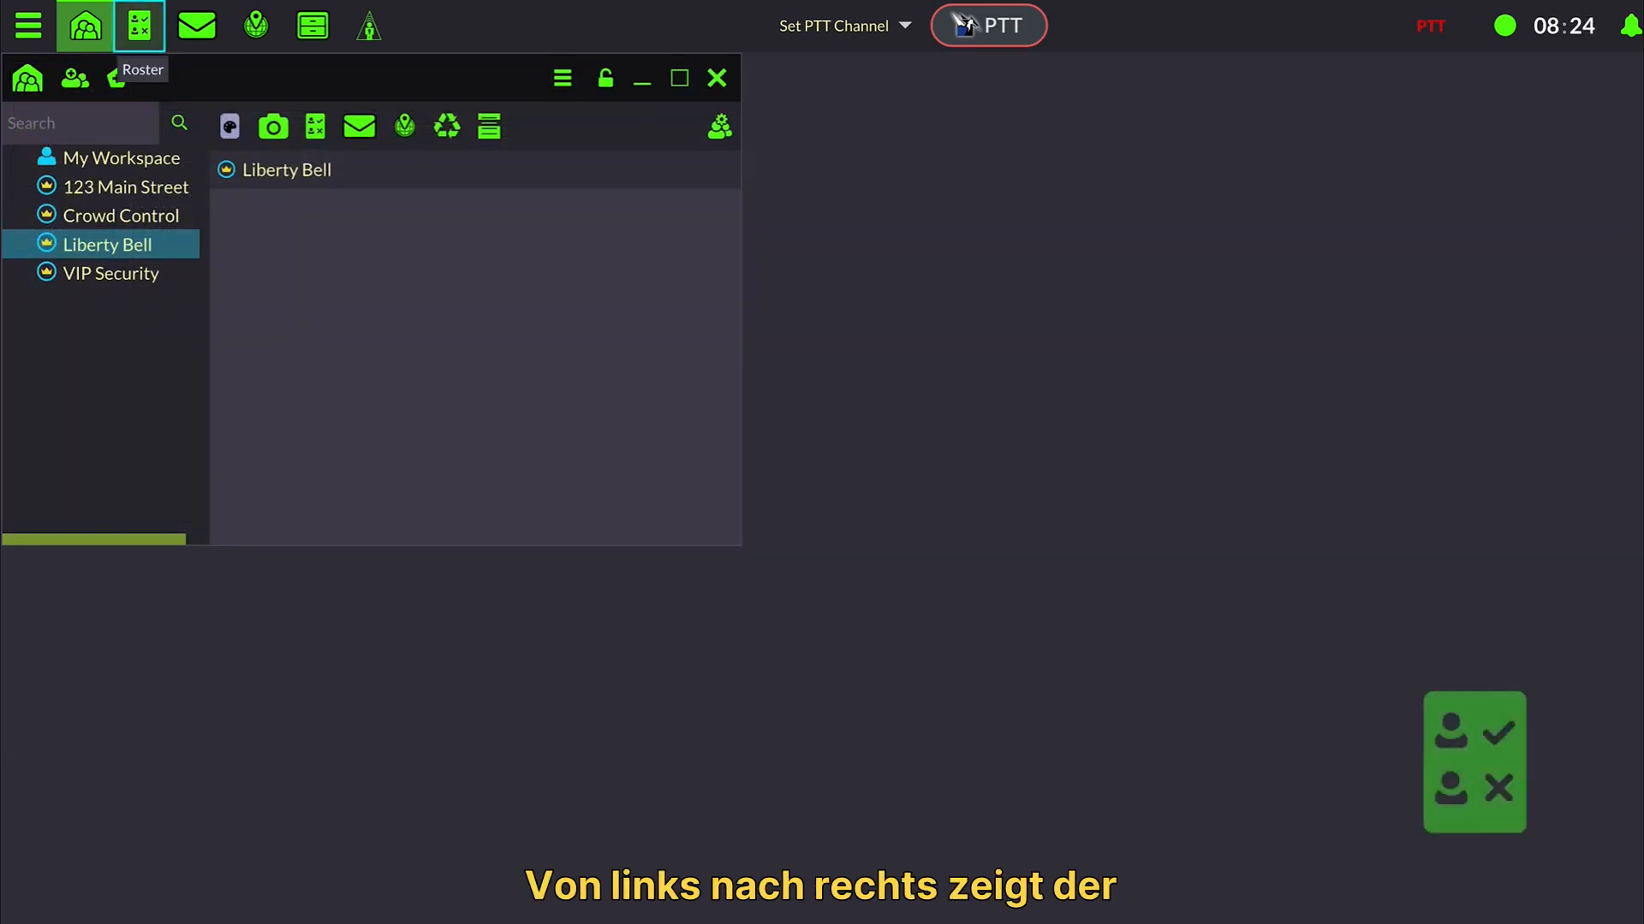
{"action": "left_click", "coordinate": [139, 26]}
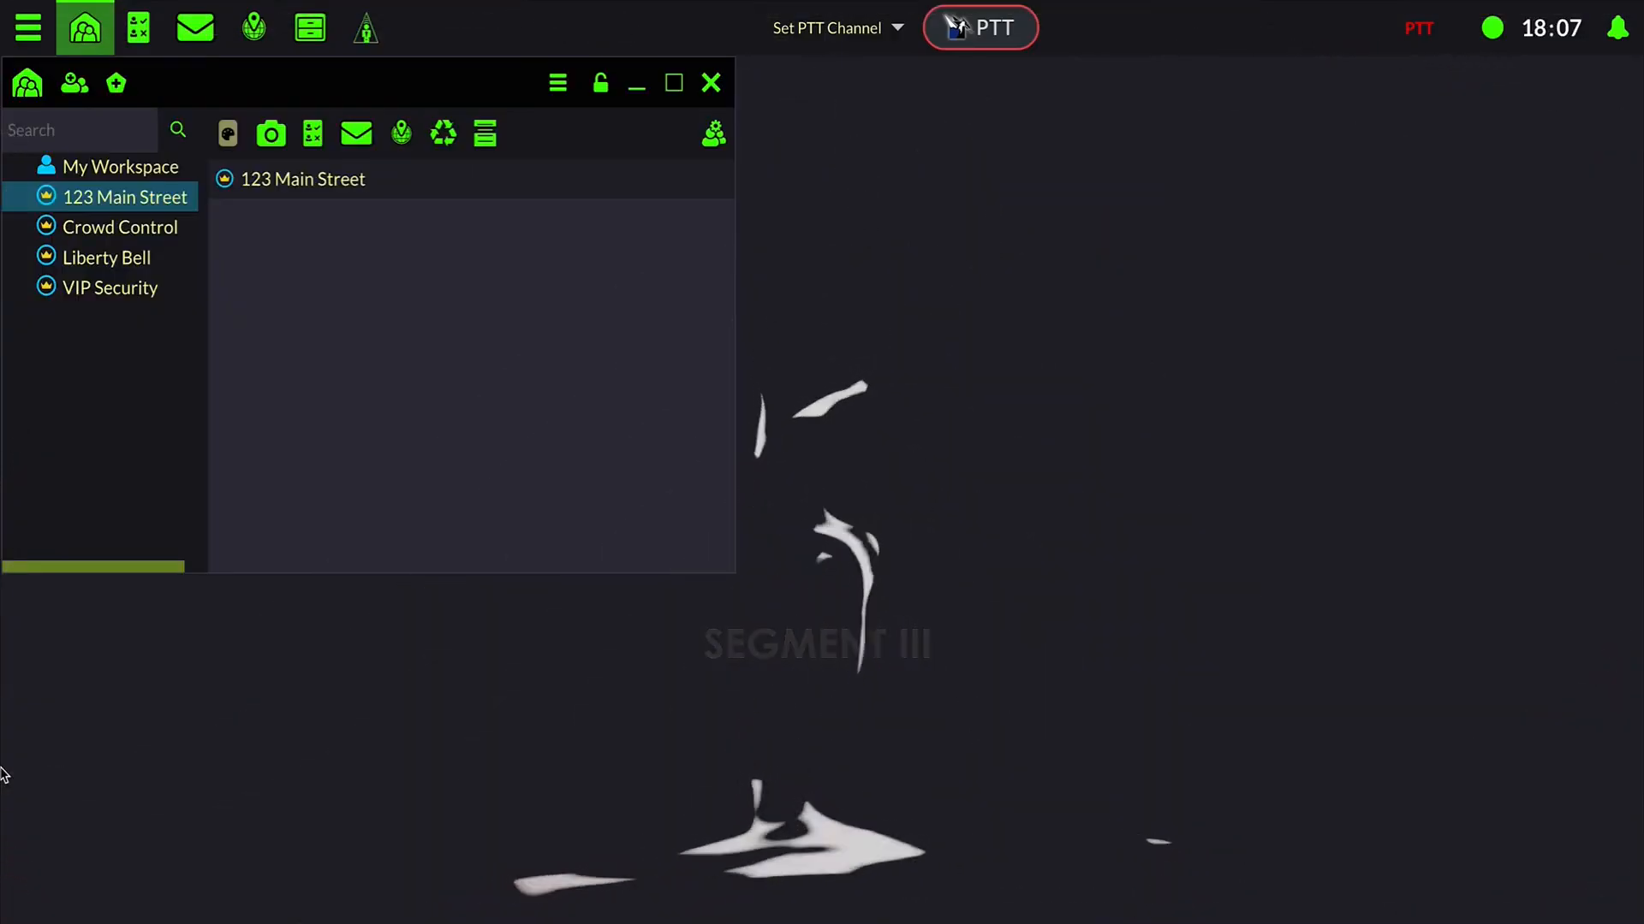
Step: Open the messages of the 123 Main Street group and send it the message "Status Report"
{"action": "left_click", "coordinate": [369, 144]}
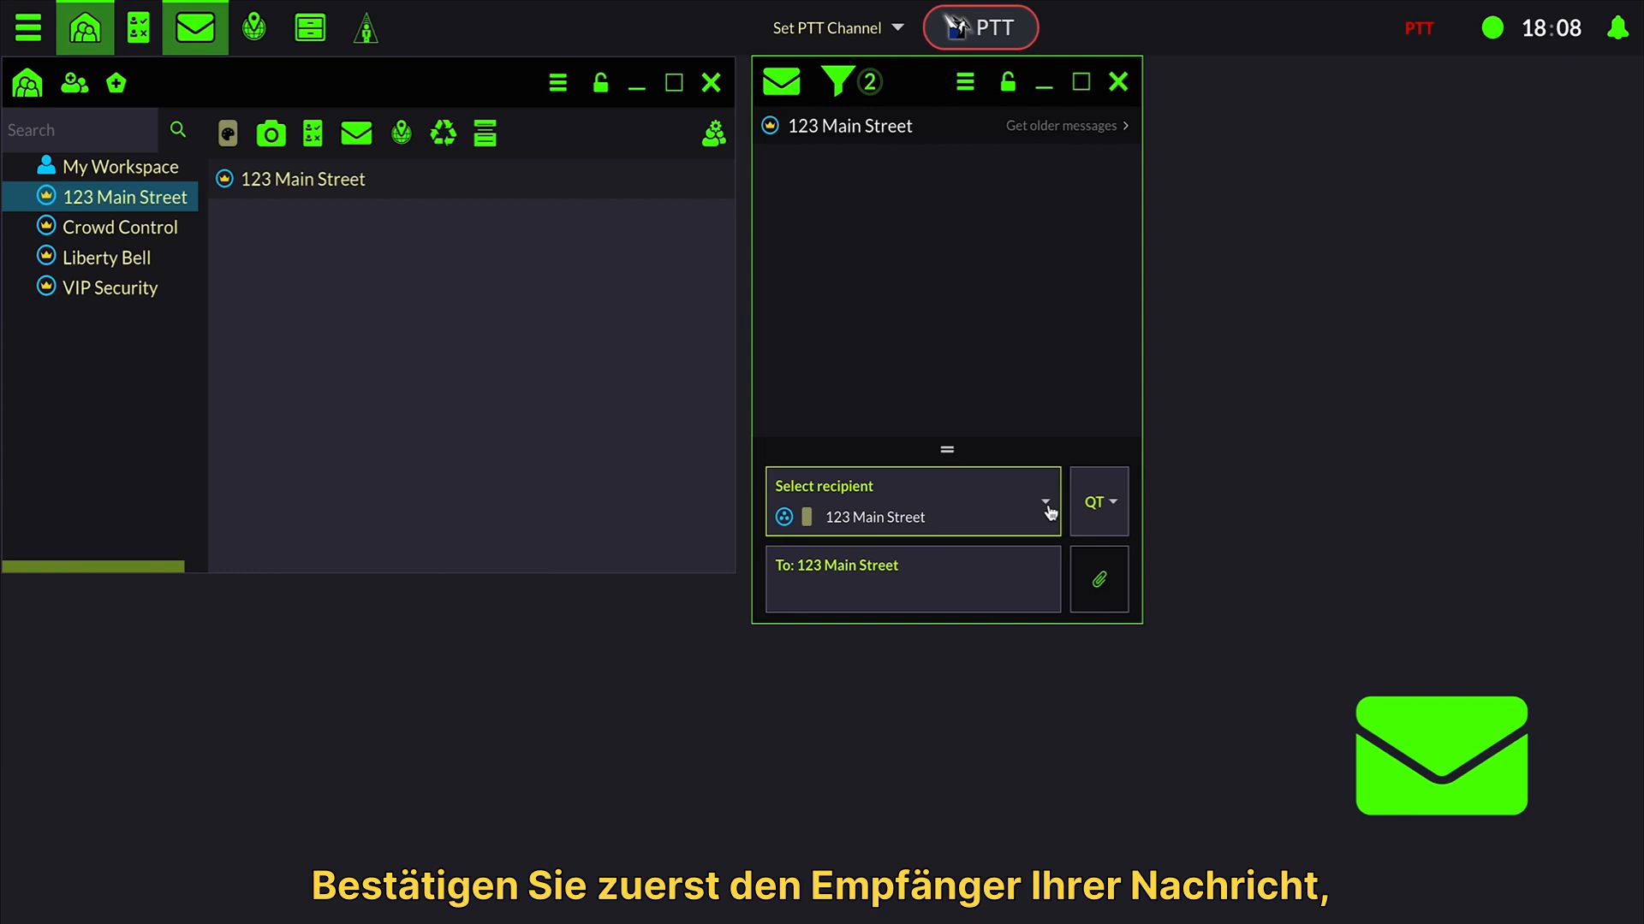
{"action": "left_click", "coordinate": [1045, 505]}
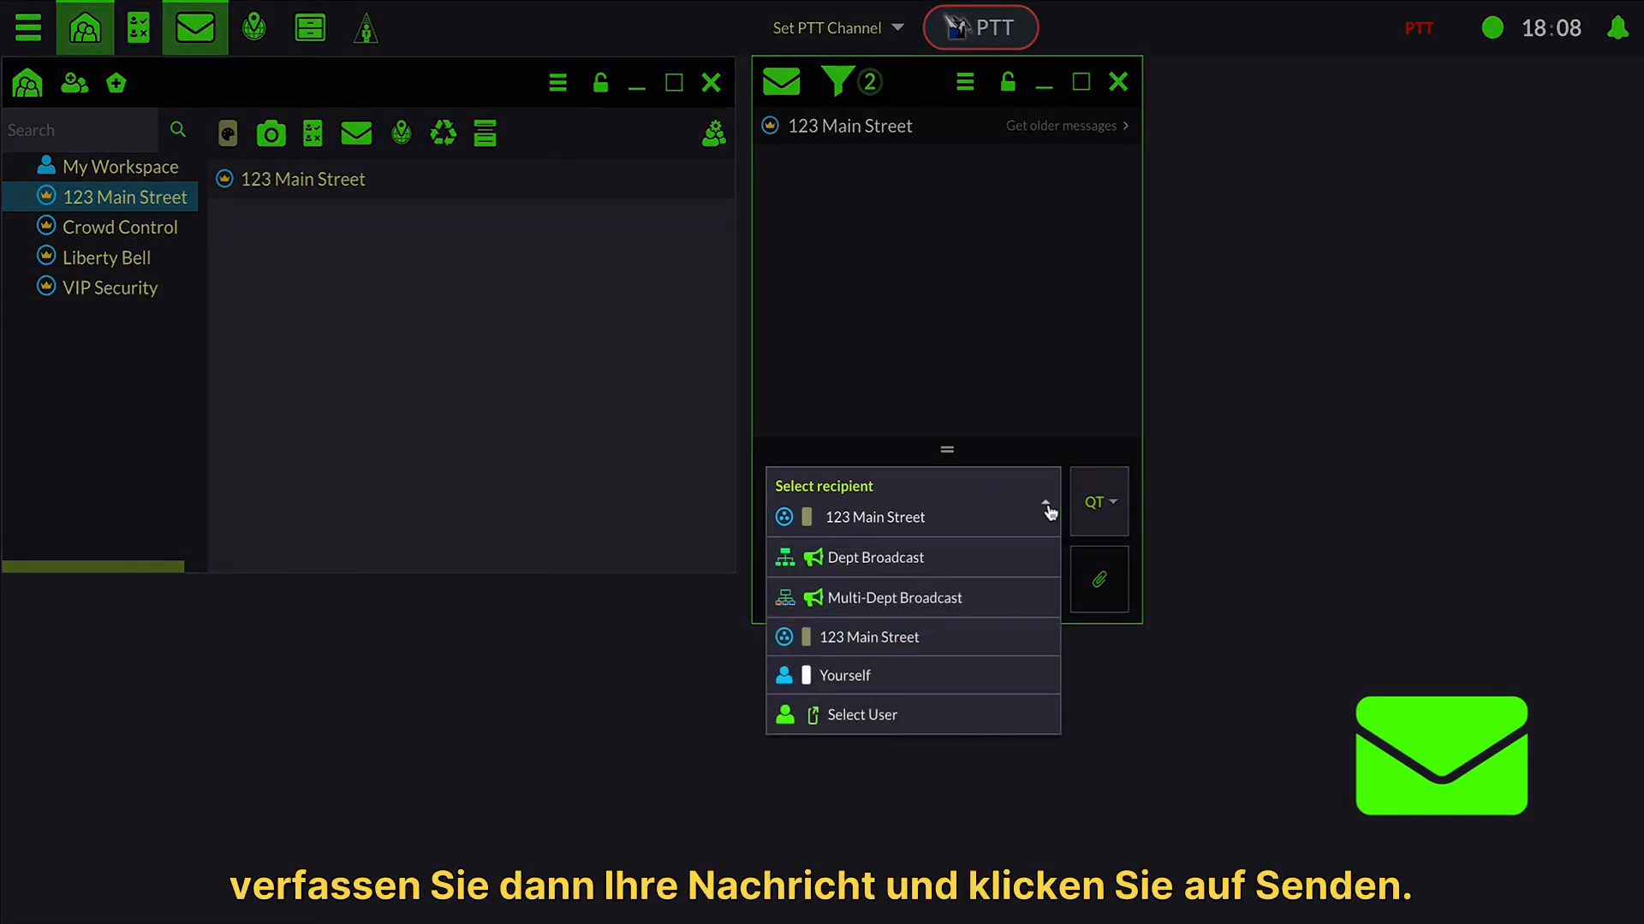
{"action": "left_click", "coordinate": [1050, 512]}
{"action": "left_click", "coordinate": [984, 579]}
{"action": "type", "text": "Status Report"}
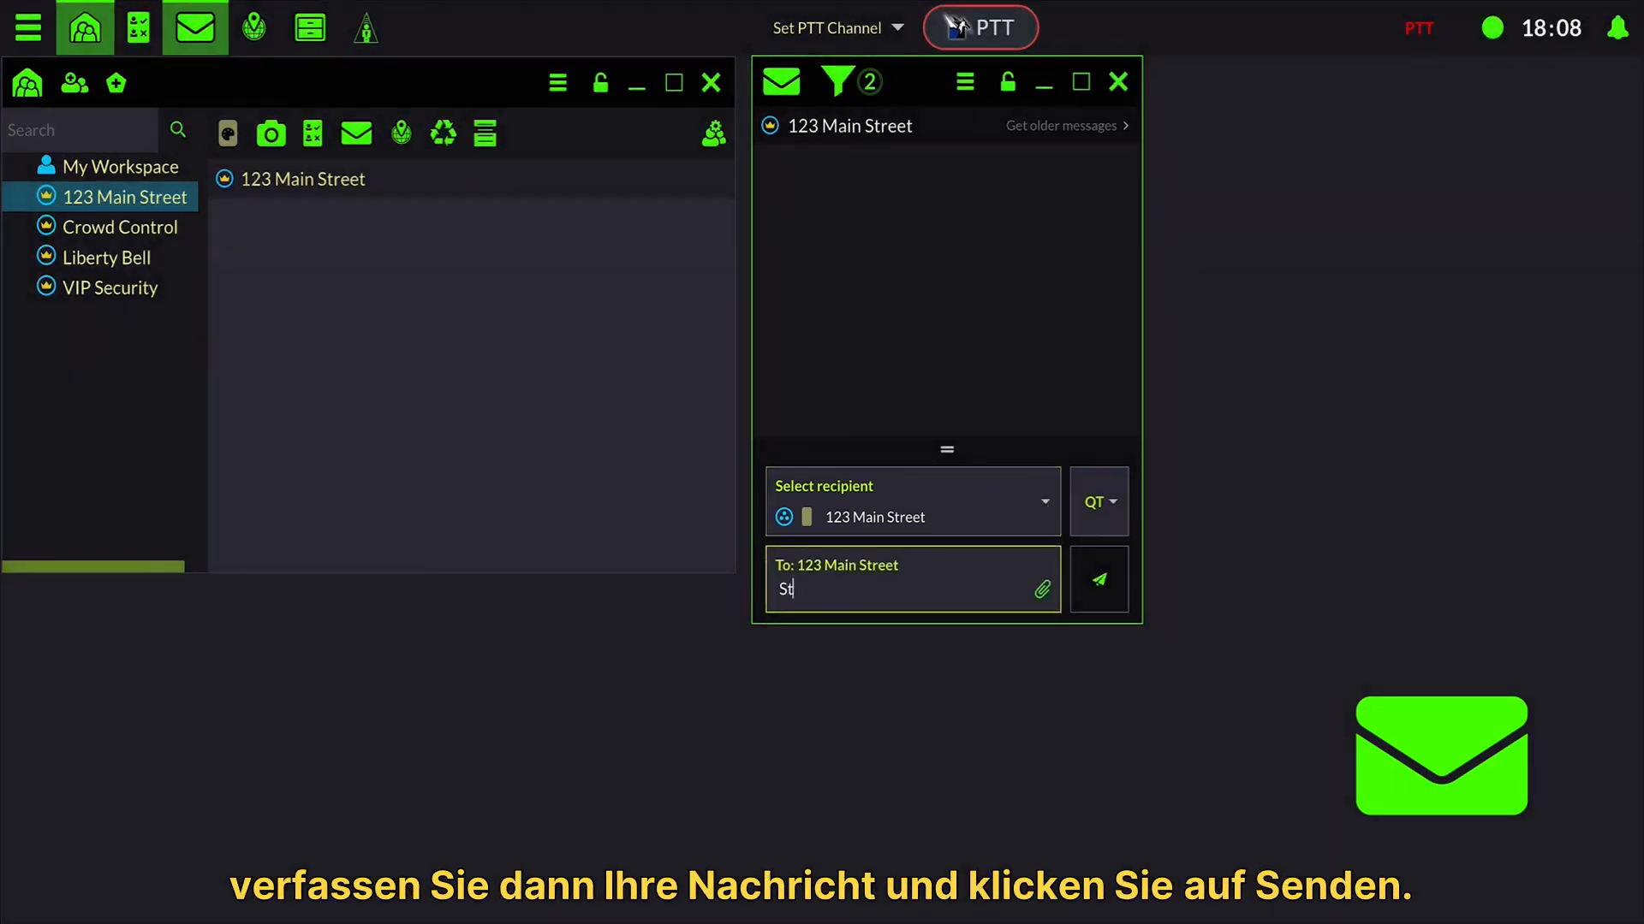
{"action": "left_click", "coordinate": [1102, 583]}
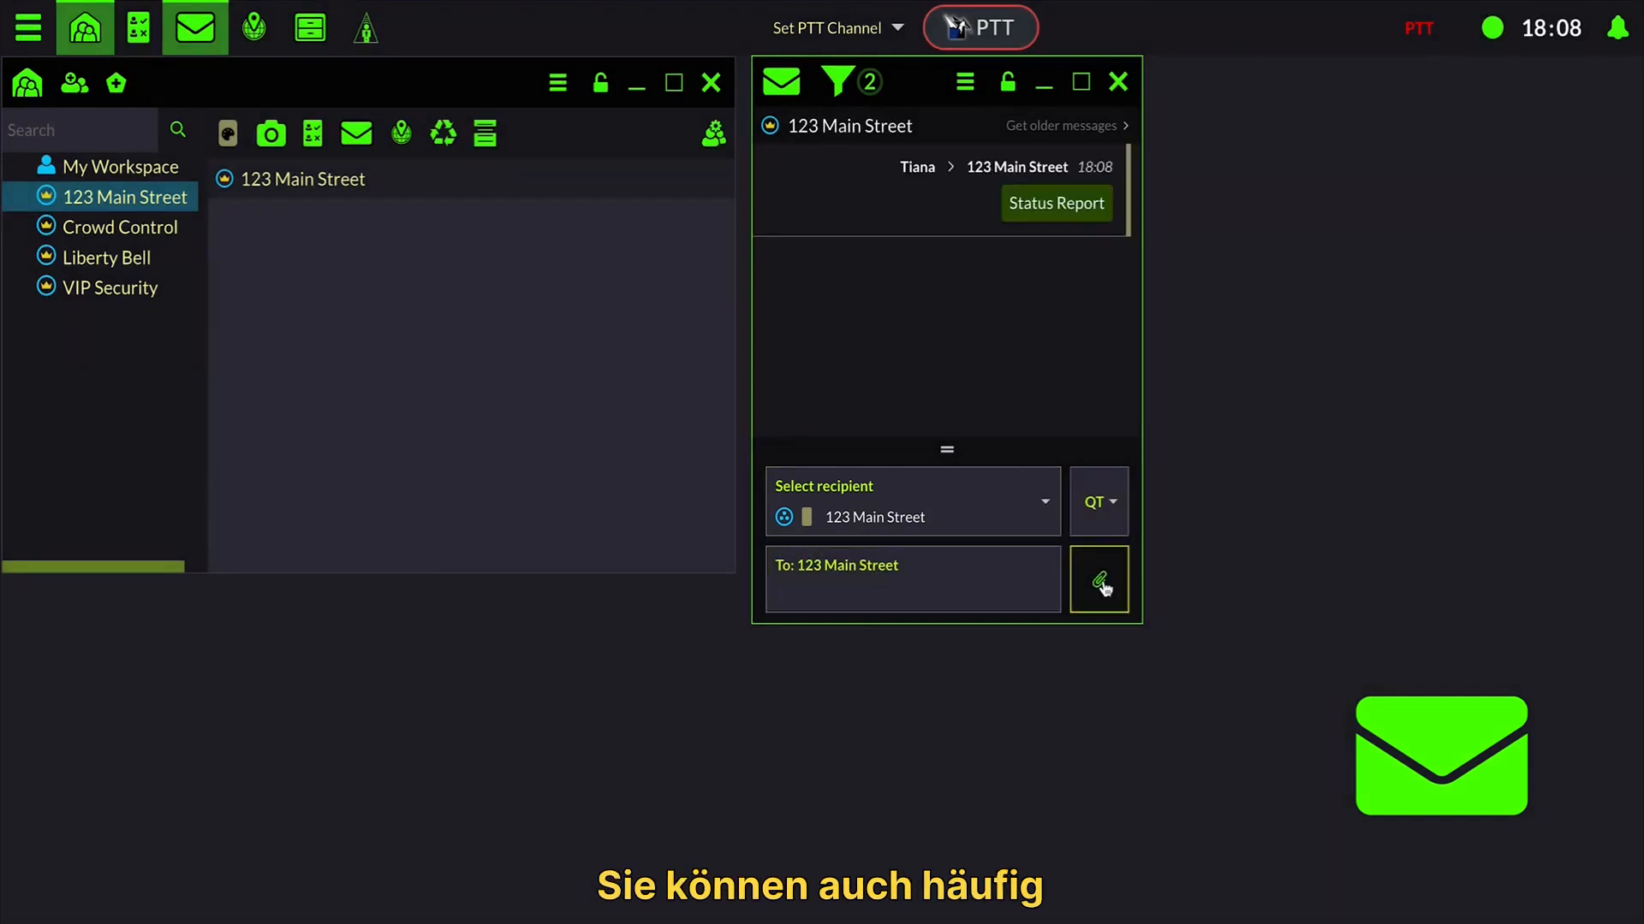
Step: Send the 123 Main Street group the predefined On Break quick text, "On a Break"
{"action": "left_click", "coordinate": [1104, 503]}
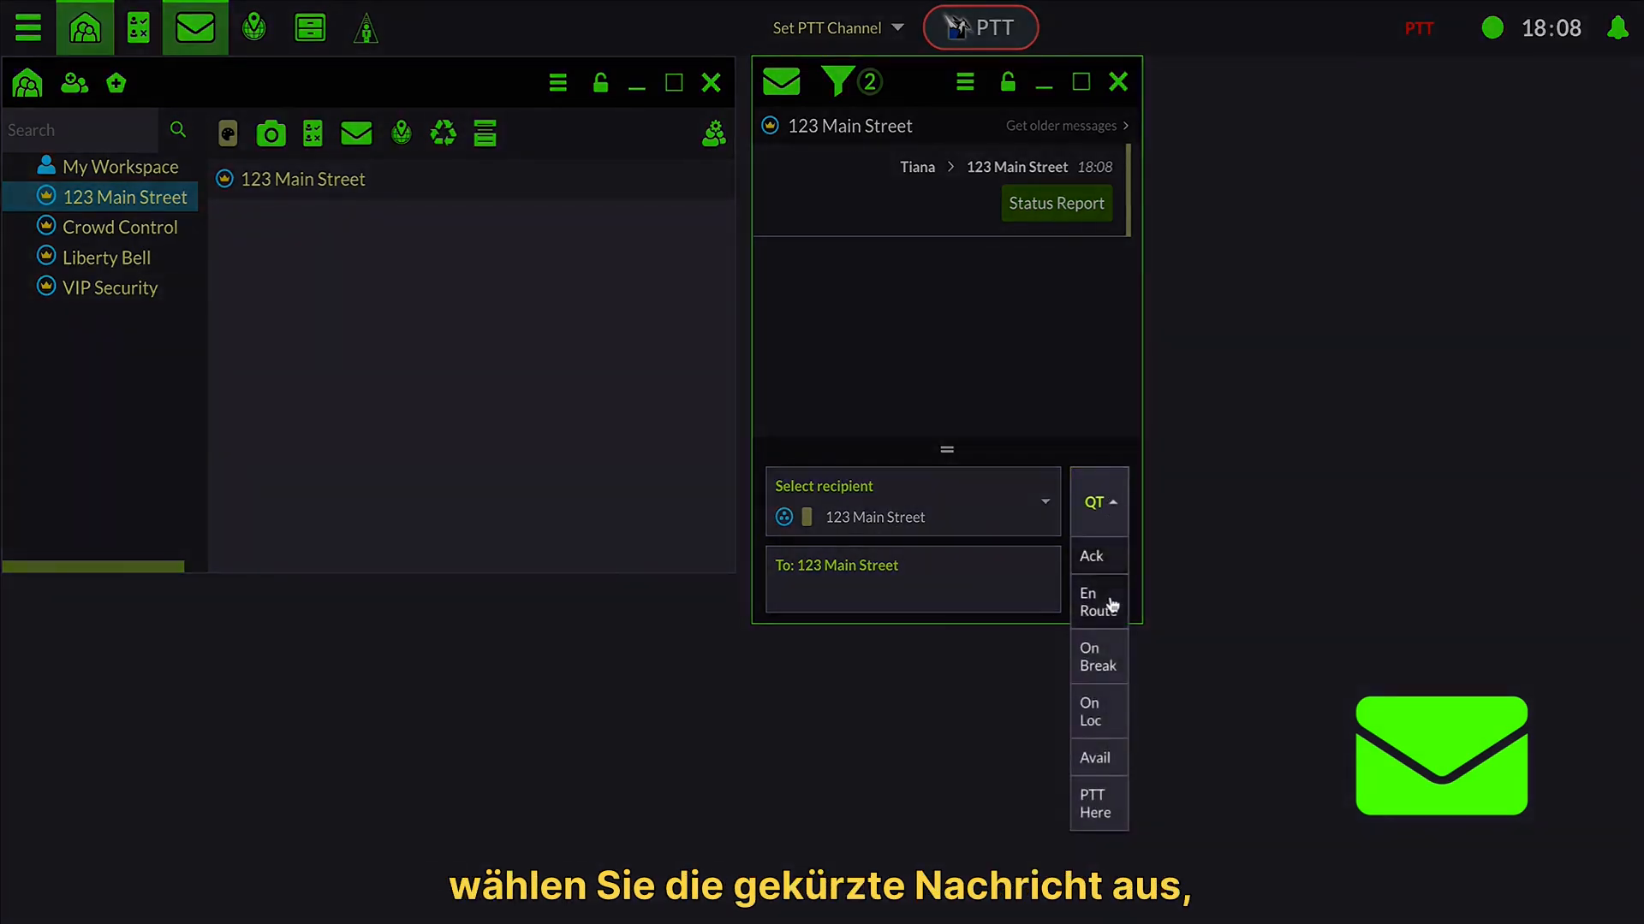
{"action": "left_click", "coordinate": [1106, 661]}
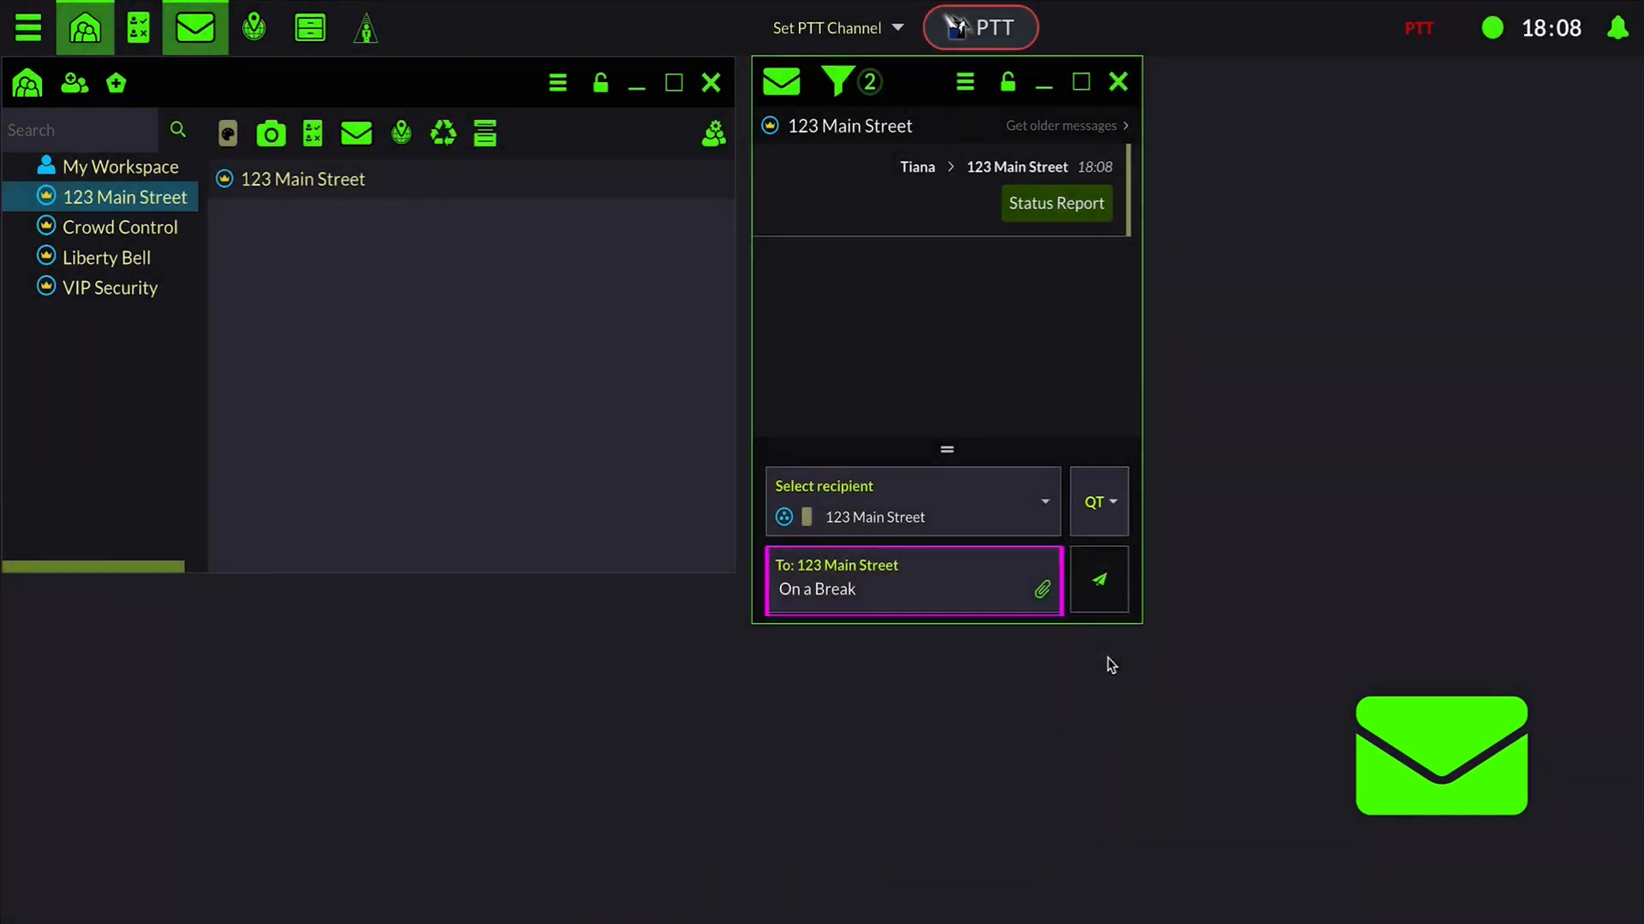
{"action": "left_click", "coordinate": [1105, 595]}
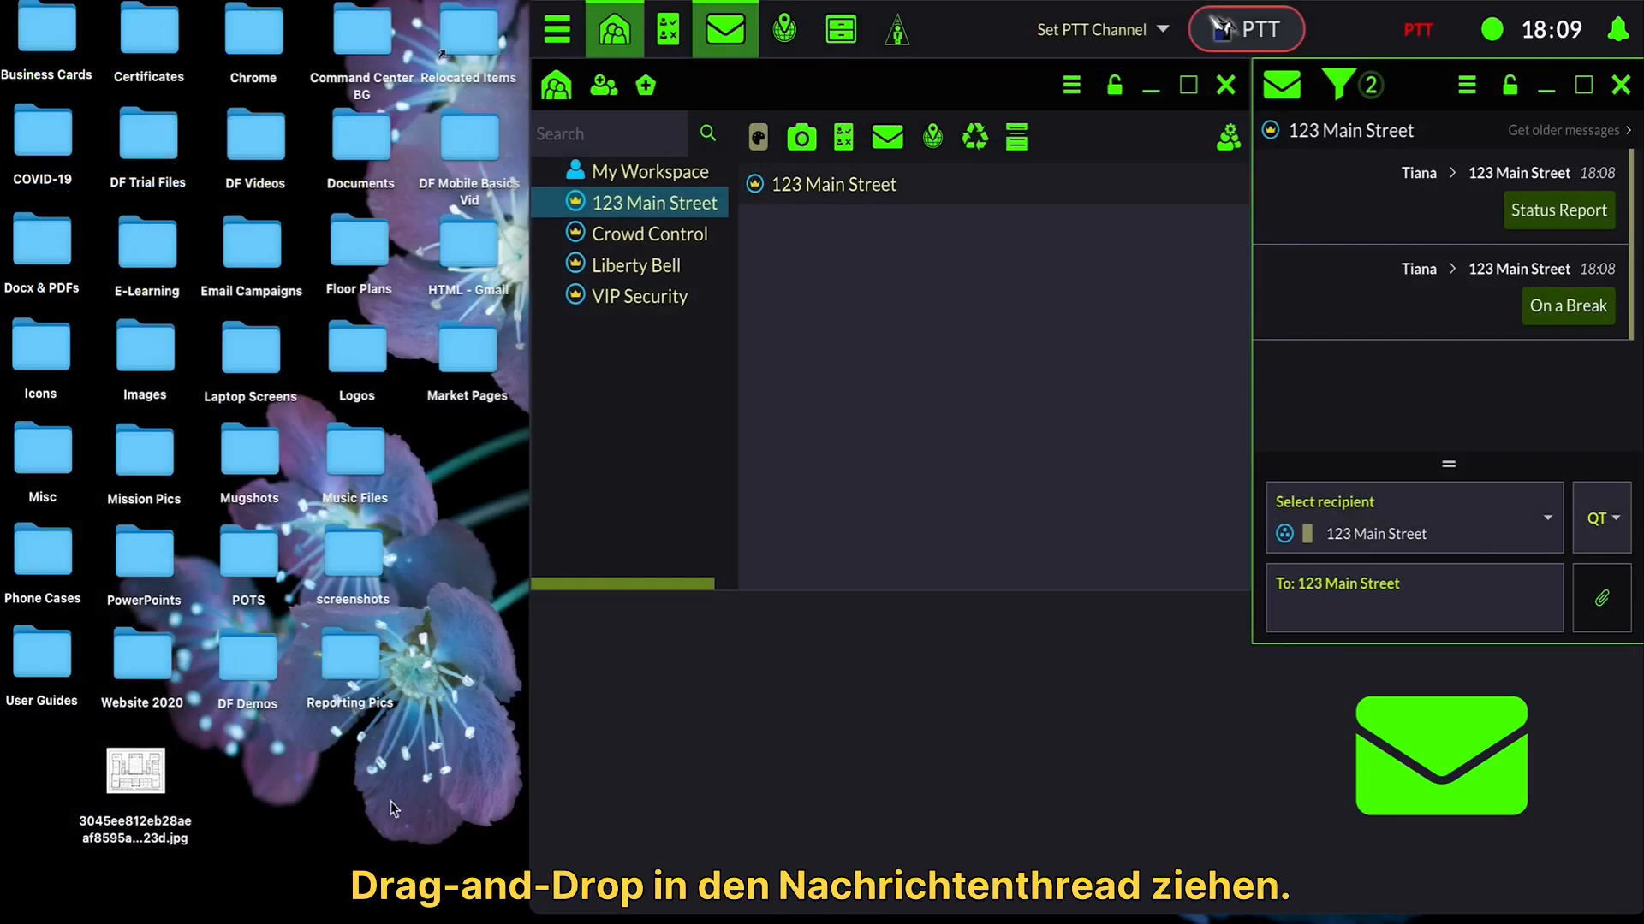
Step: Share the floor plan JPG from the desktop in the 123 Main Street thread and open it as a whiteboard with the icon palette
{"action": "left_click_drag", "start_coordinate": [154, 779], "coordinate": [1459, 407]}
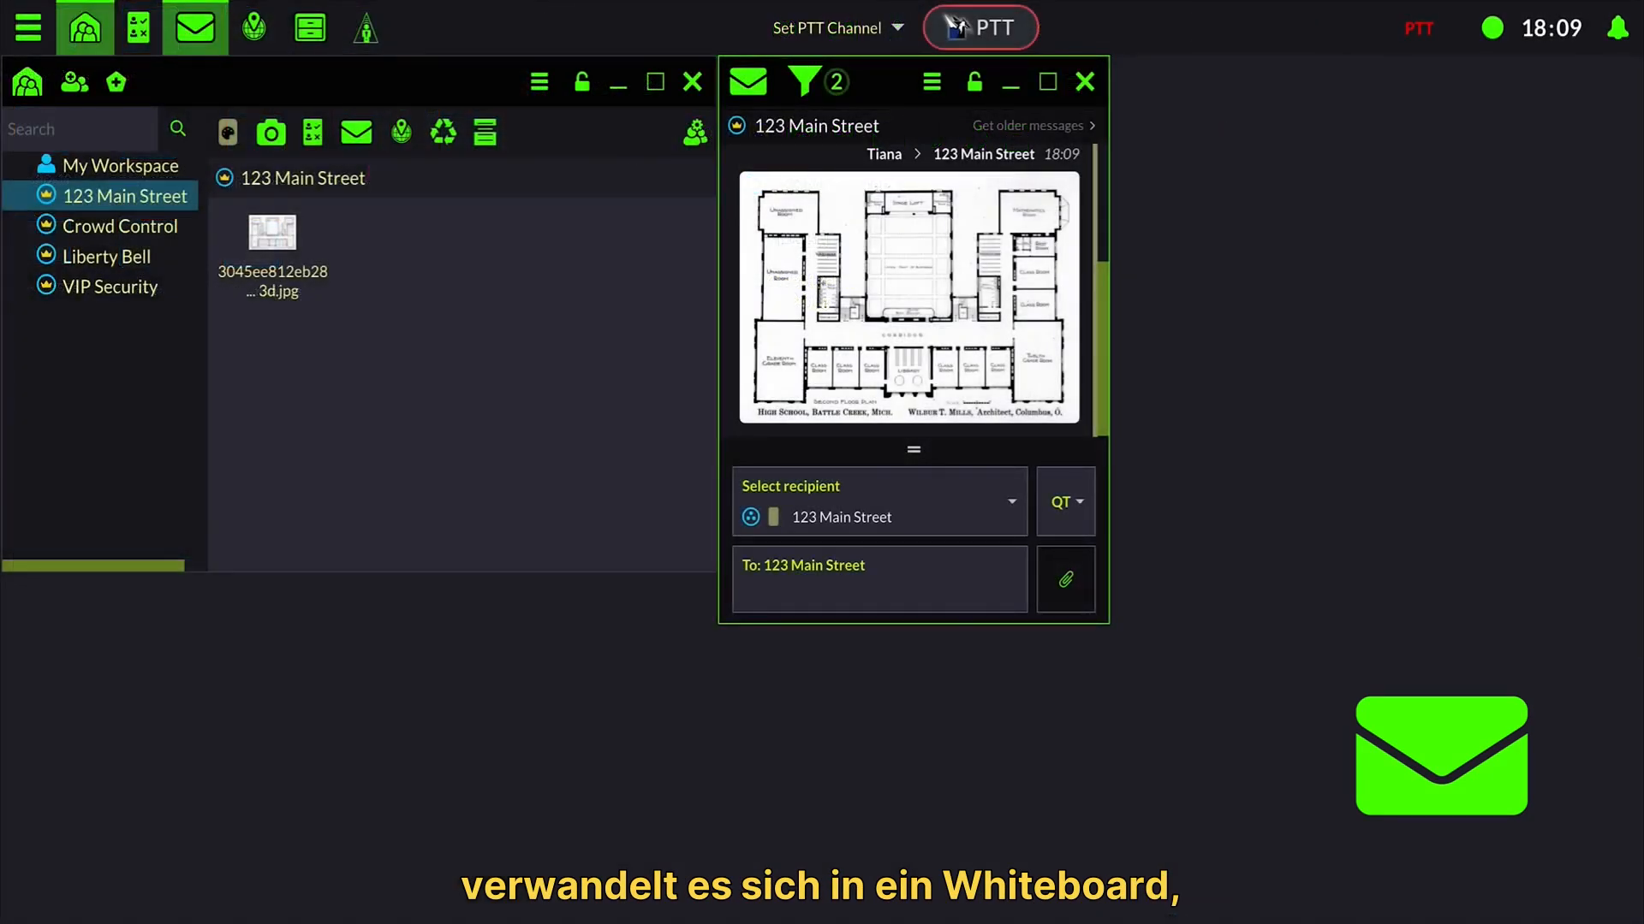
{"action": "left_click", "coordinate": [1009, 392]}
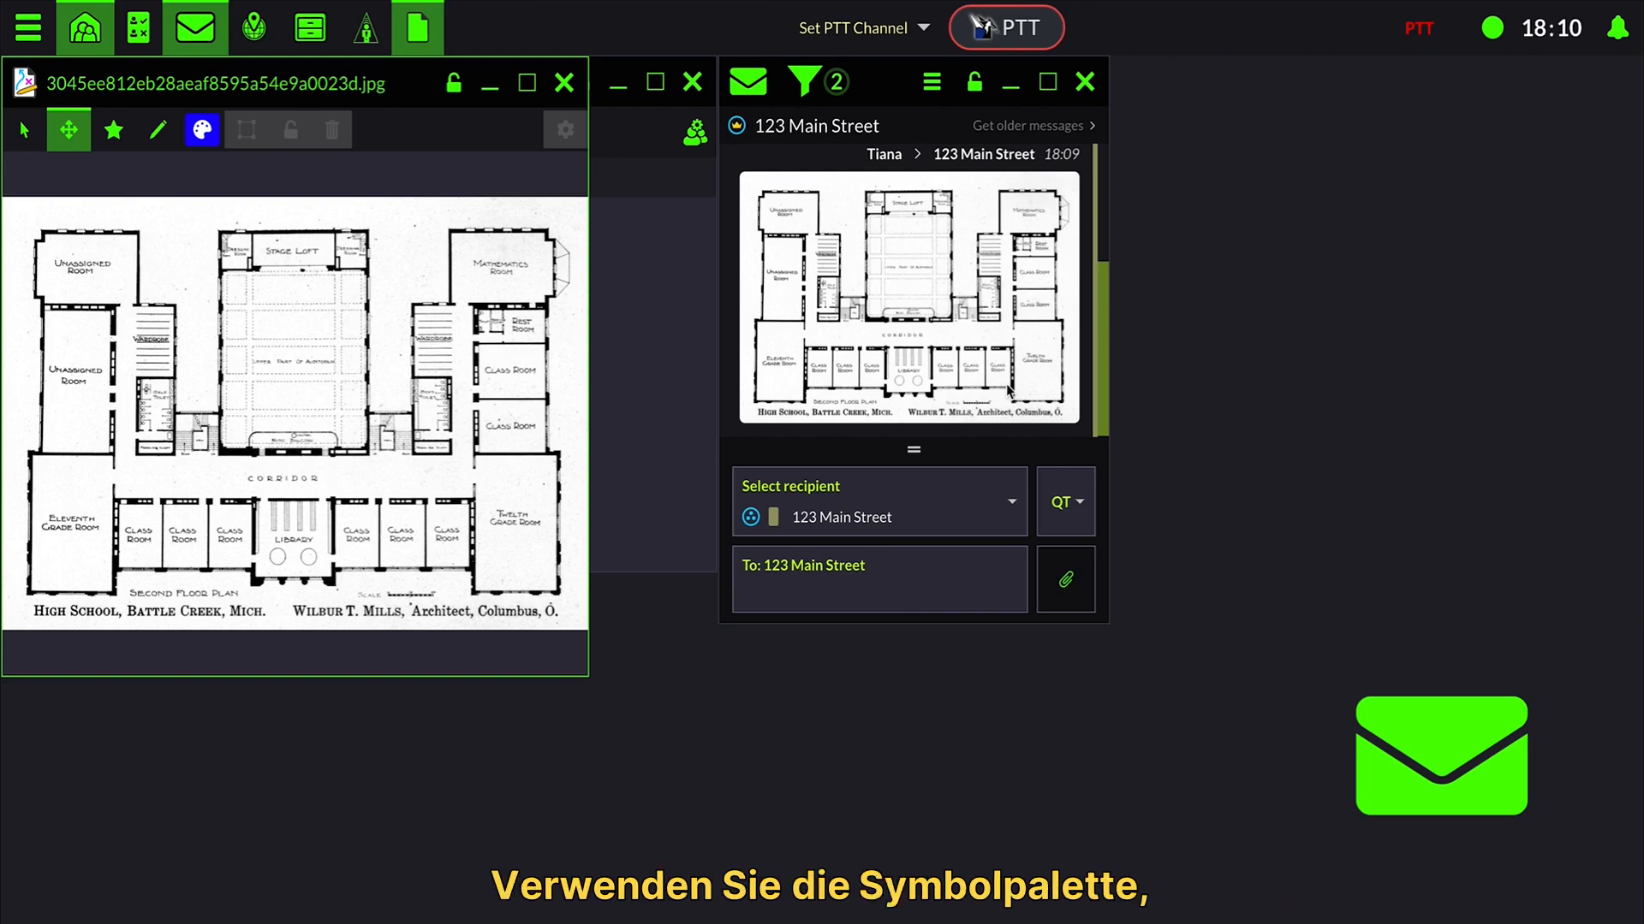
{"action": "left_click", "coordinate": [114, 134]}
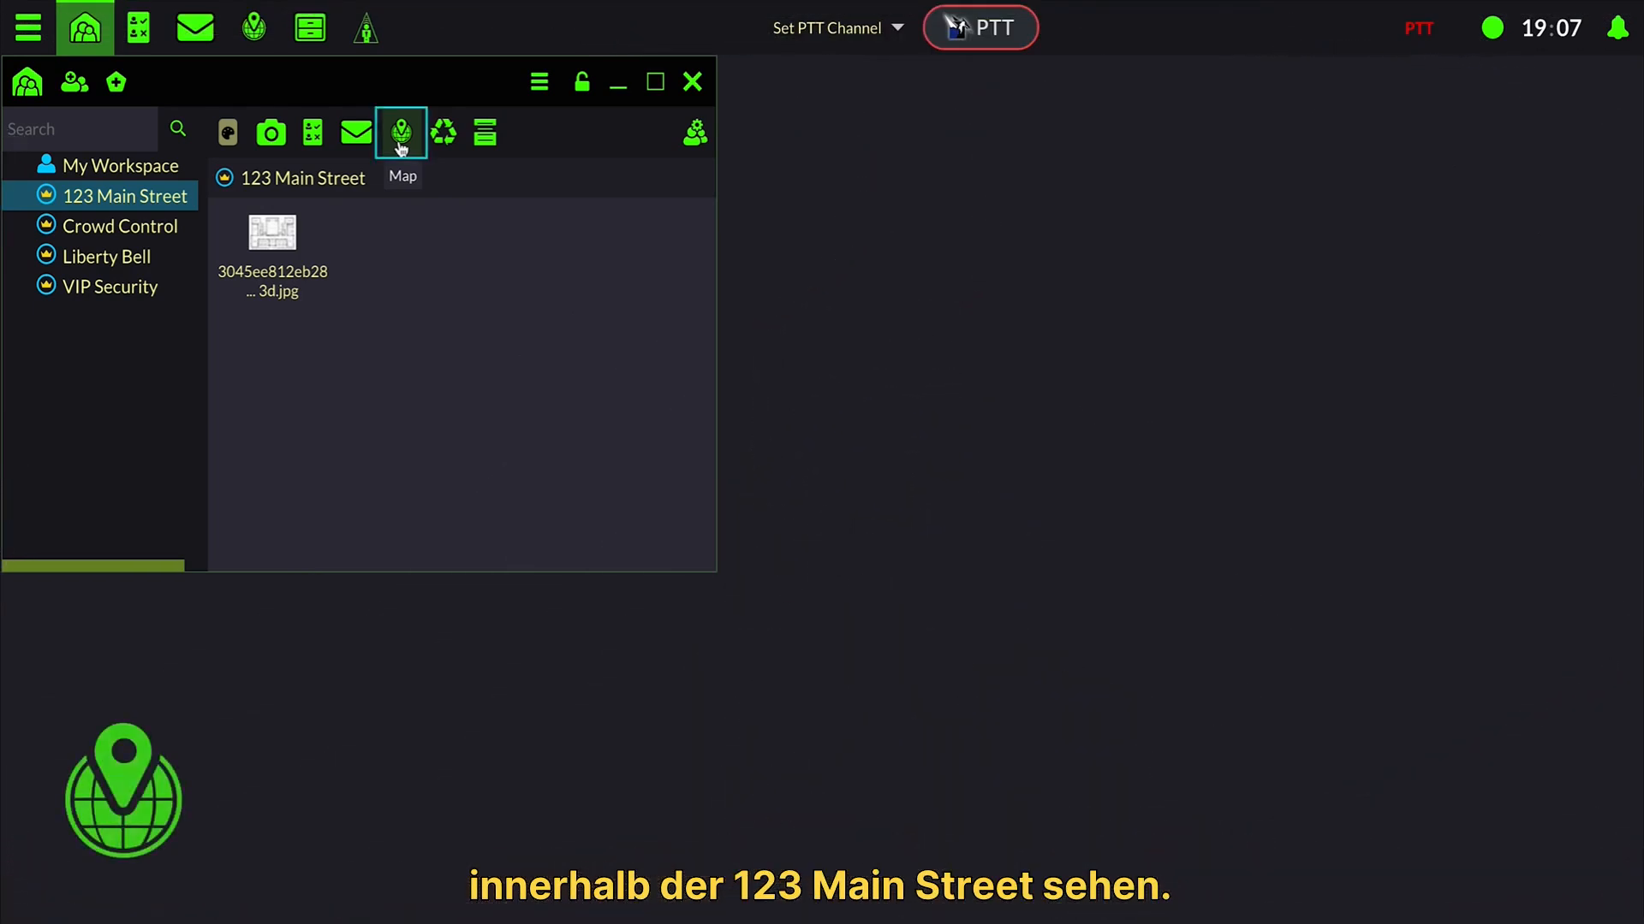
Step: Open the 123 Main Street map and annotate it with incident icons, route lines, a red circle, a distance measurement and a search grid
{"action": "left_click", "coordinate": [400, 133]}
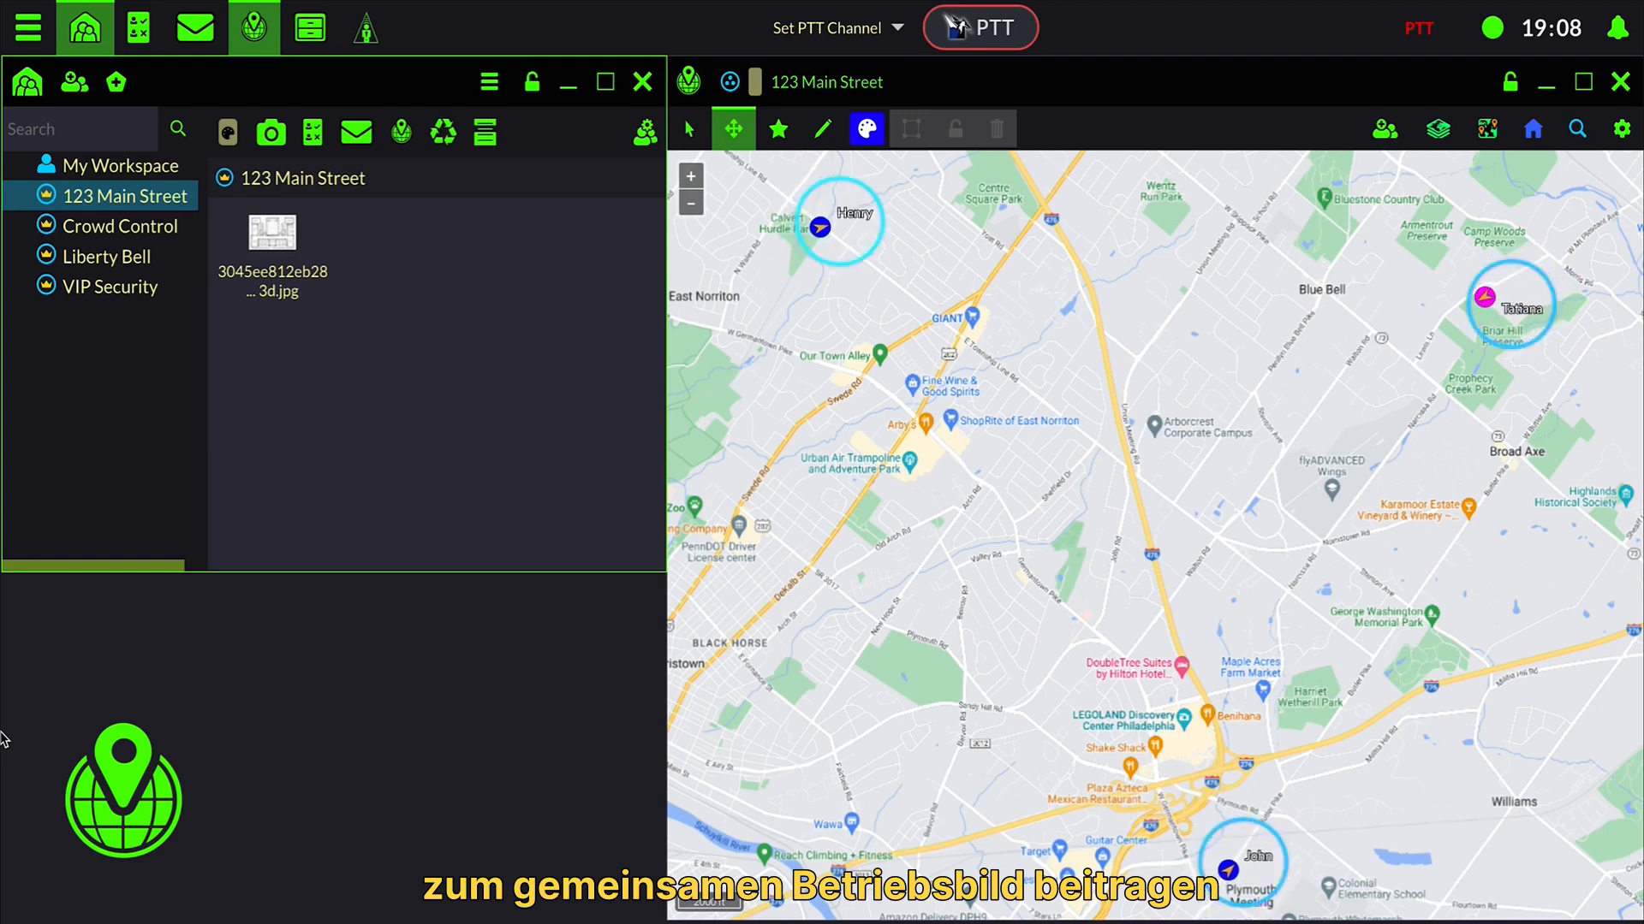
{"action": "left_click", "coordinate": [779, 130]}
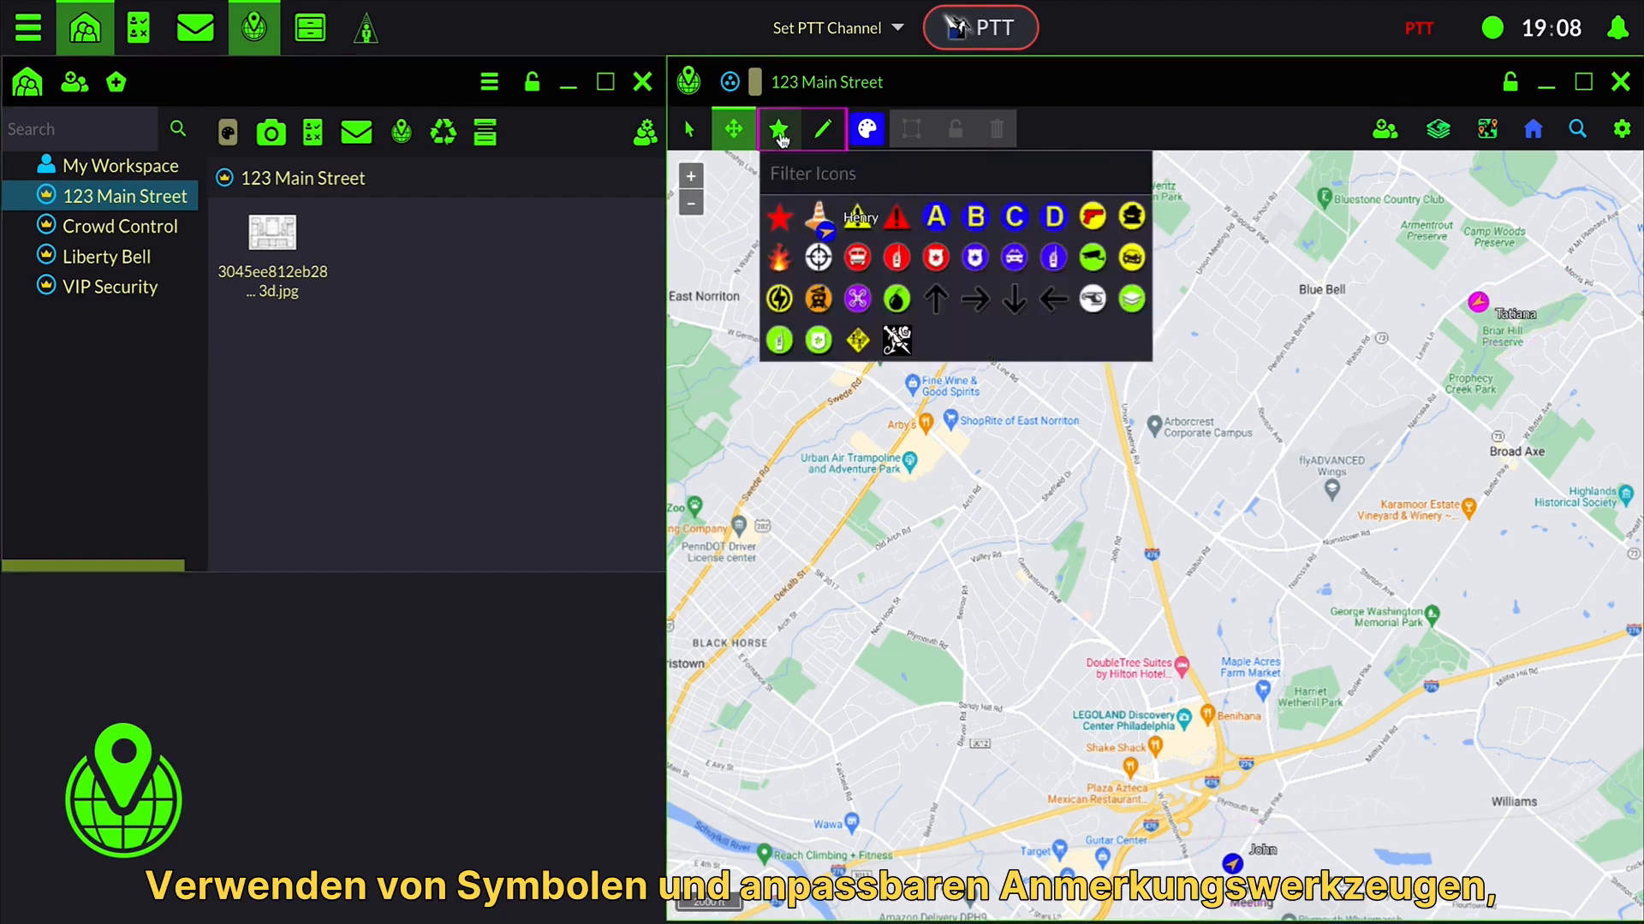
{"action": "left_click", "coordinate": [824, 130]}
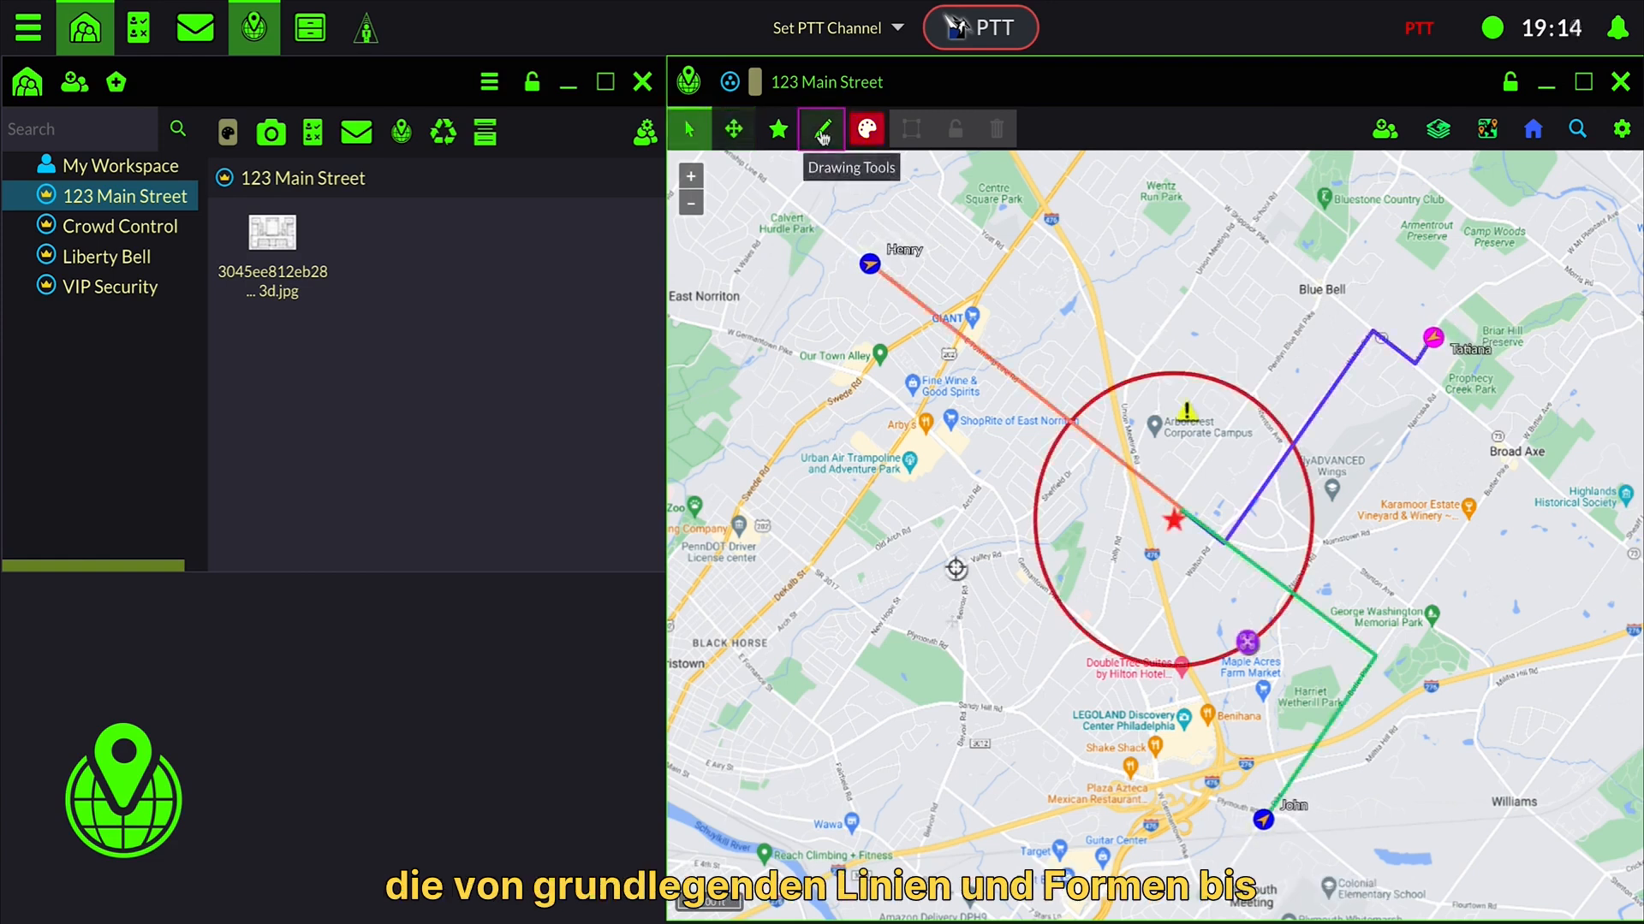
{"action": "left_click", "coordinate": [822, 133]}
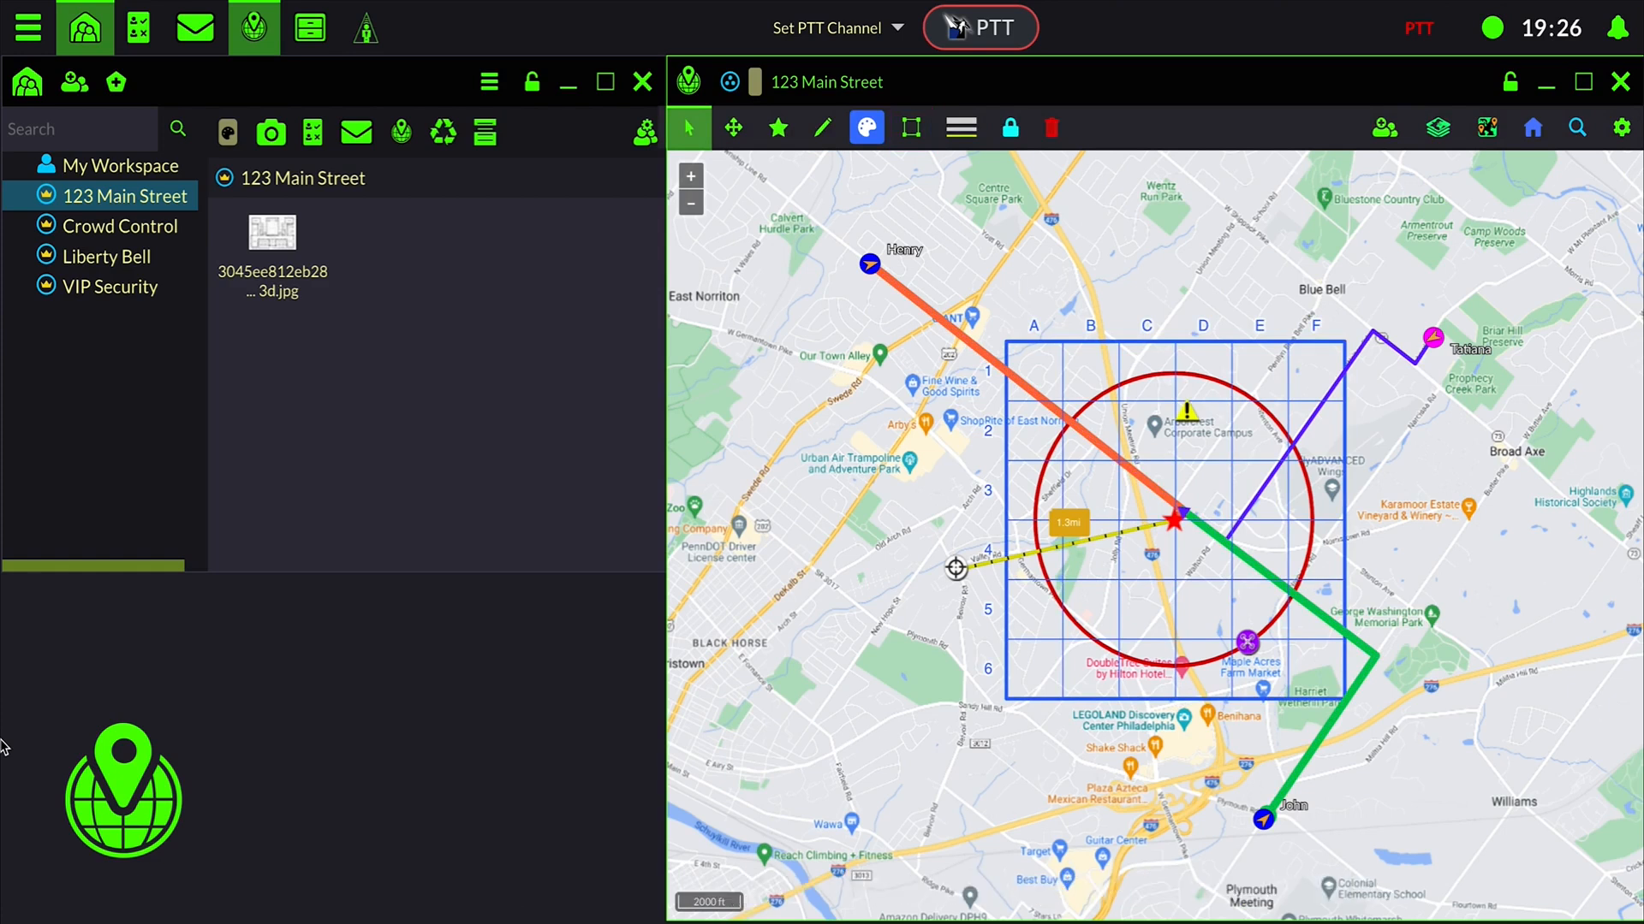
Step: Lock the blue search grid annotation on the map against changes
{"action": "left_click", "coordinate": [1350, 426]}
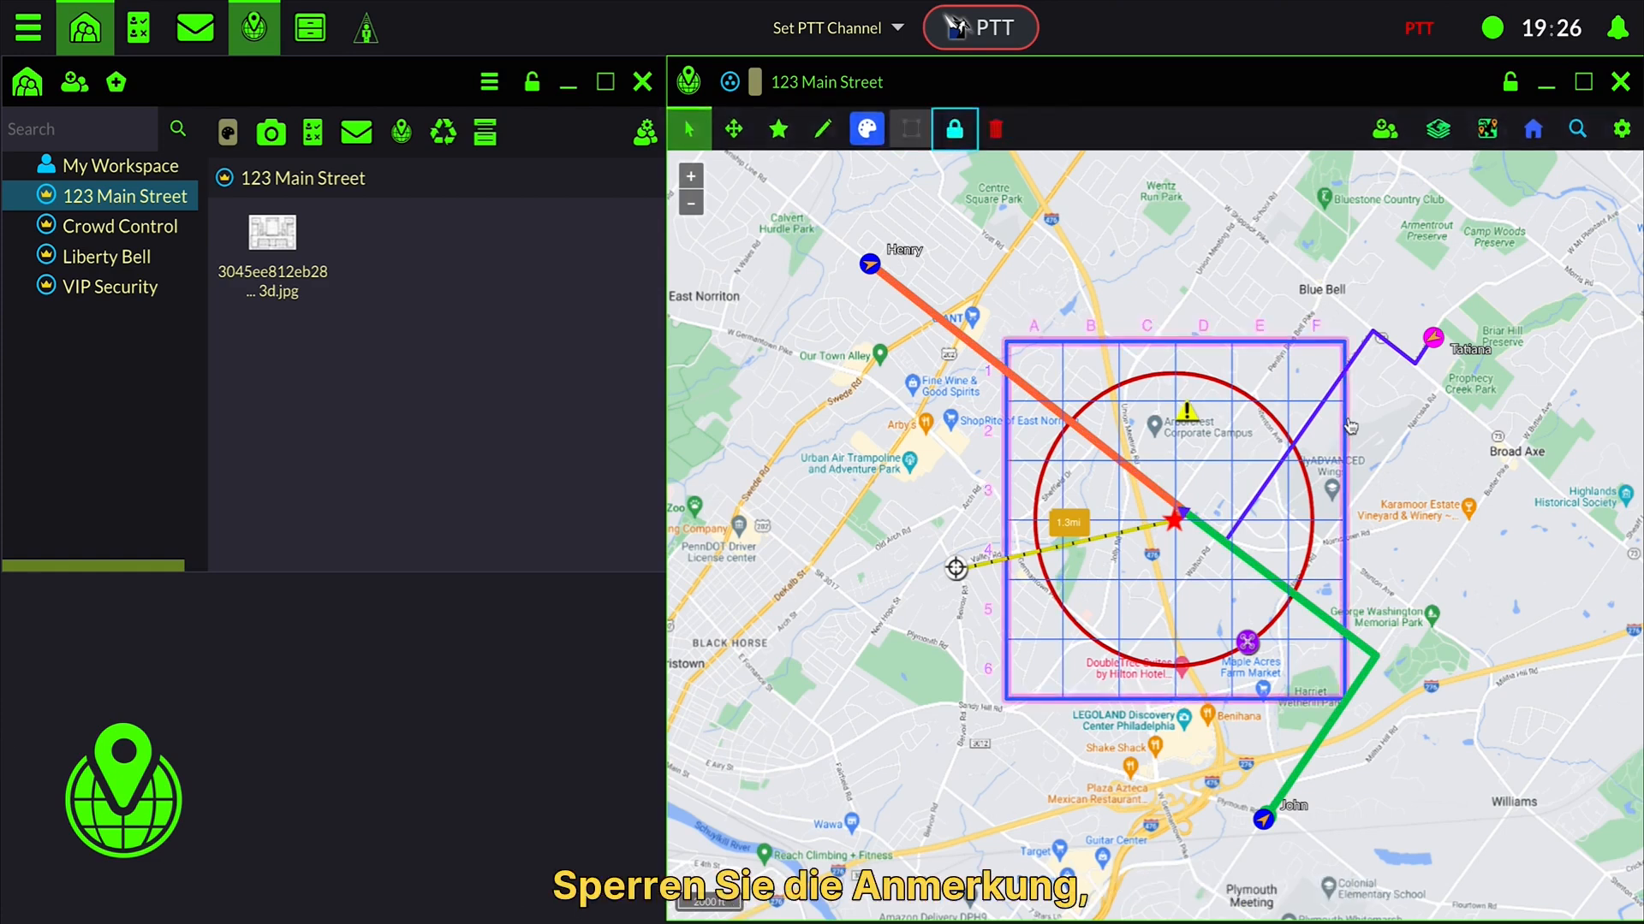
{"action": "left_click", "coordinate": [957, 142]}
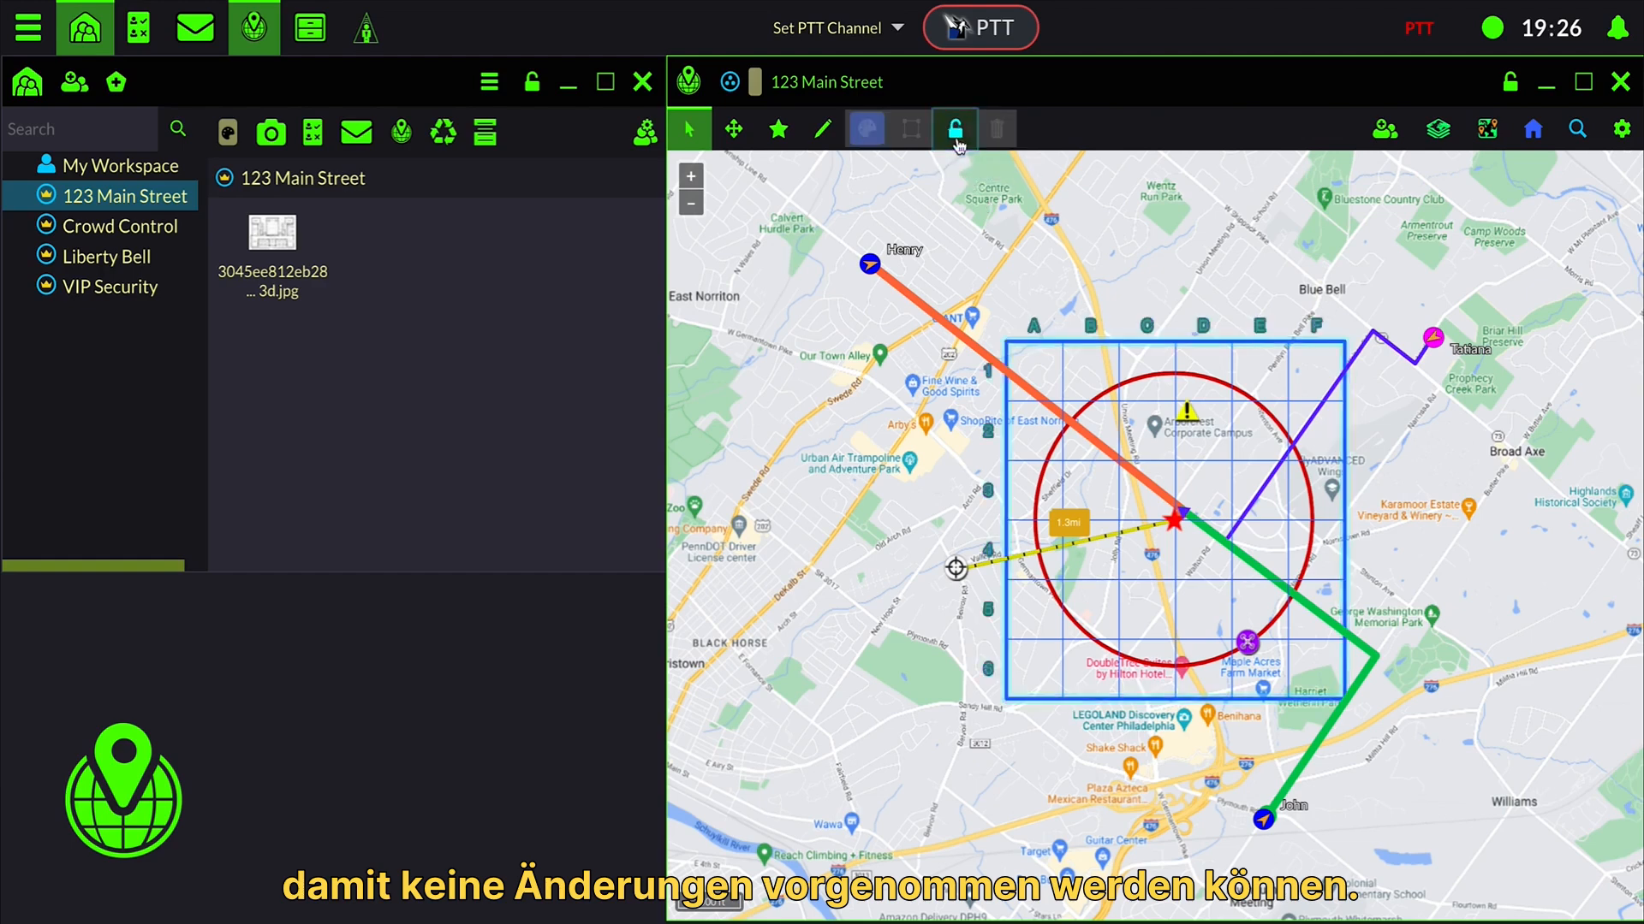
Step: Give the red circle on the map a yellow fill (R 255, G 255, B 0) with strongly reduced opacity
{"action": "left_click", "coordinate": [1081, 635]}
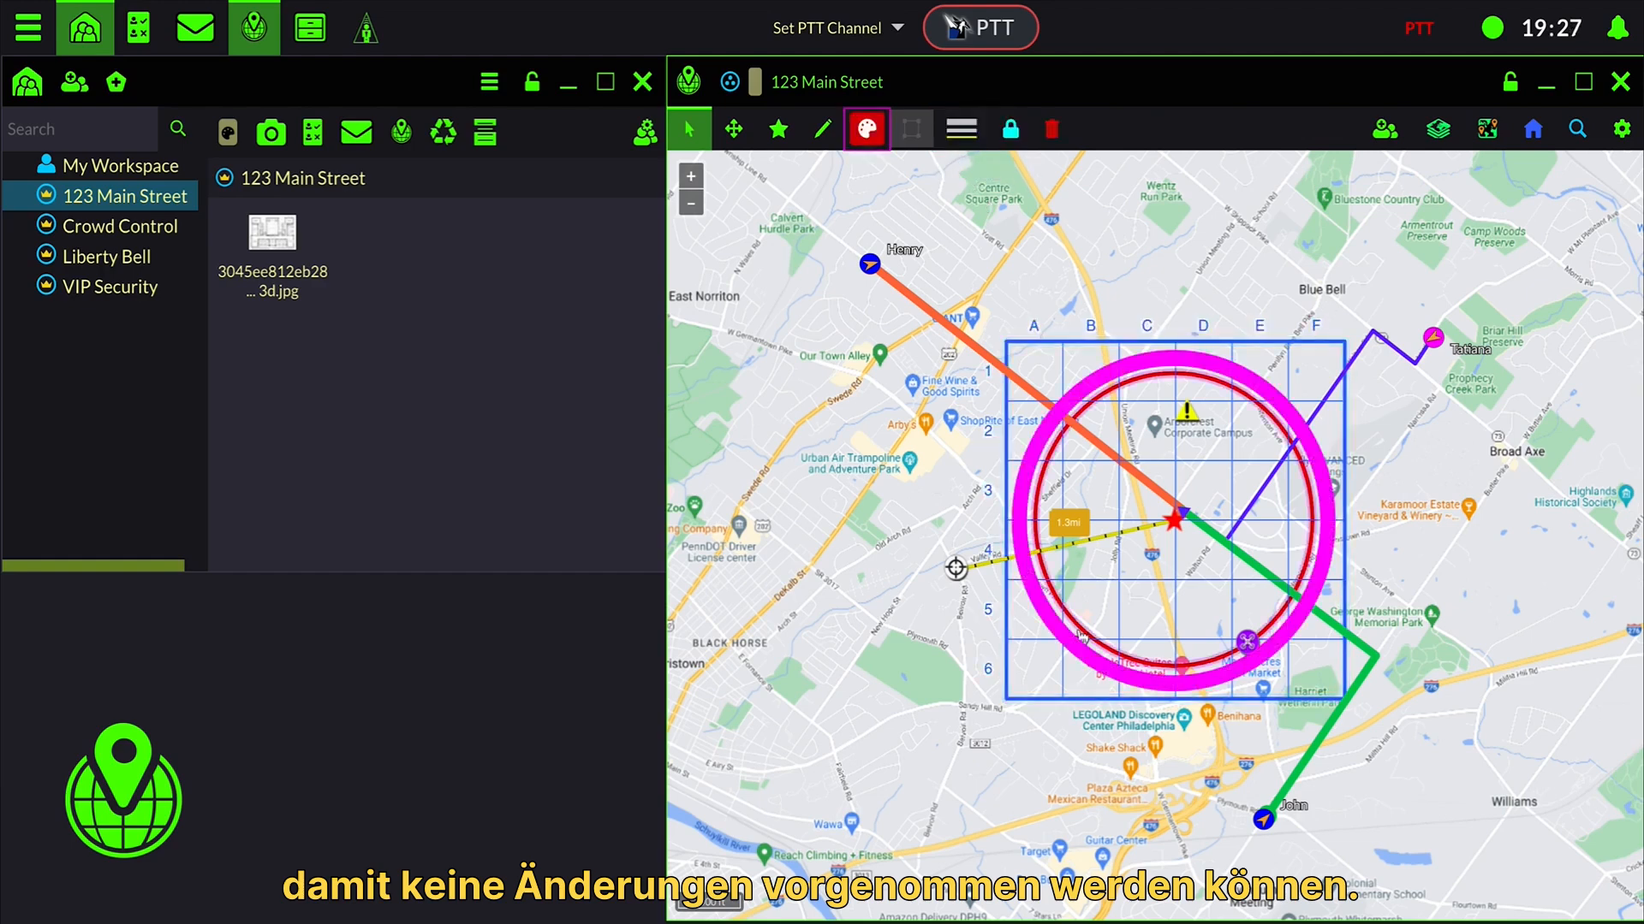
{"action": "left_click", "coordinate": [866, 128]}
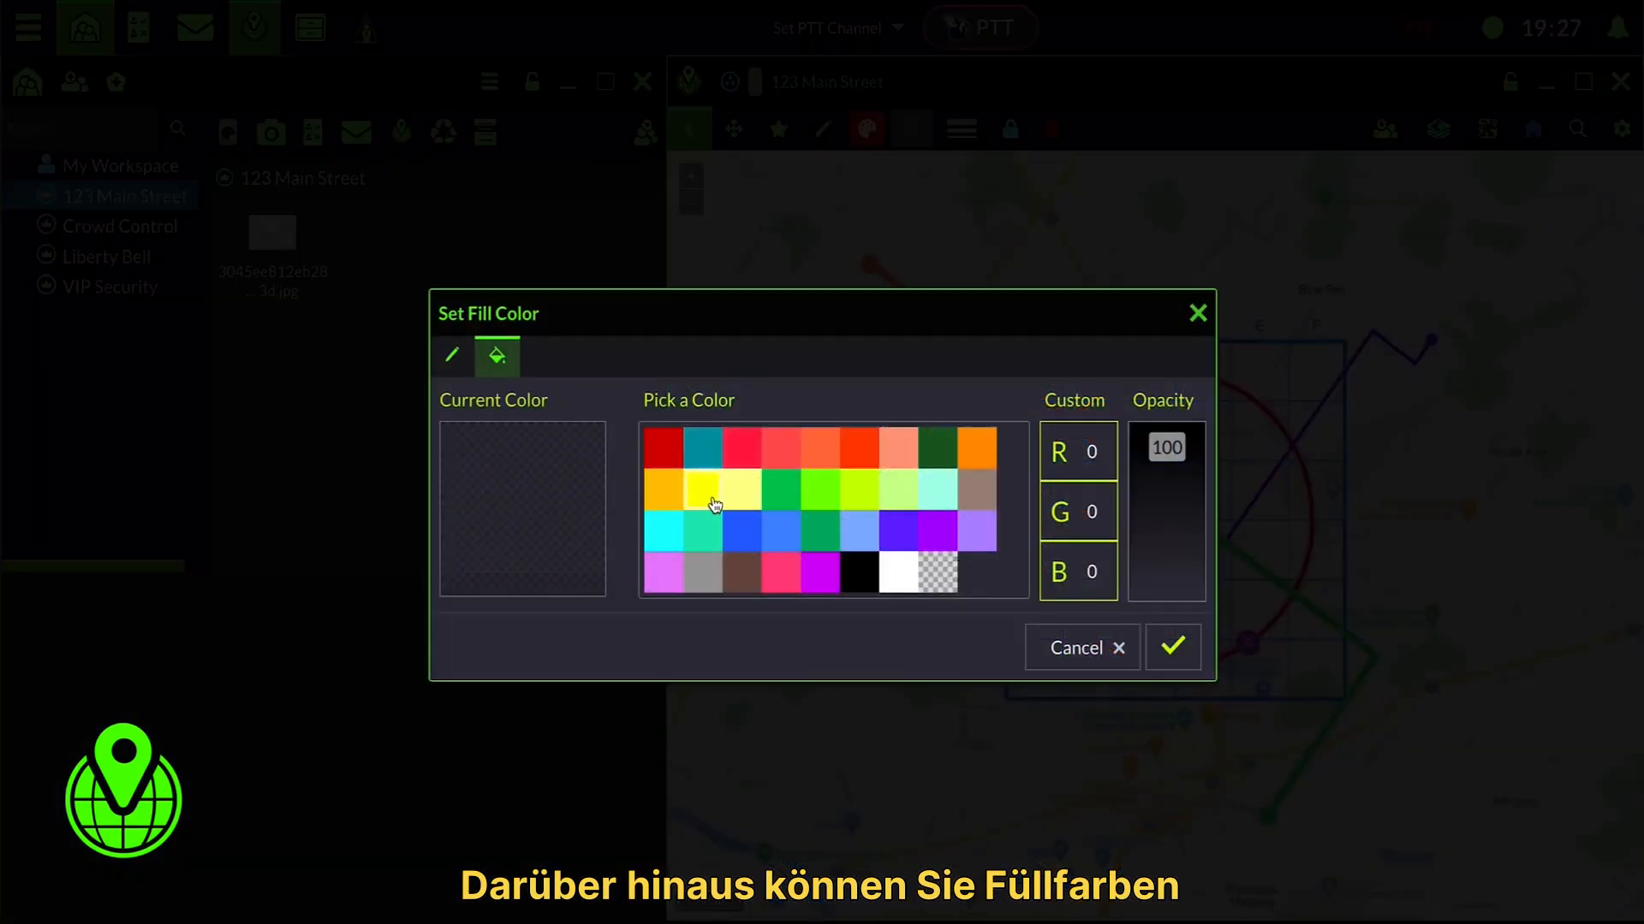
{"action": "left_click", "coordinate": [714, 502]}
{"action": "left_click_drag", "start_coordinate": [1172, 452], "coordinate": [1166, 539]}
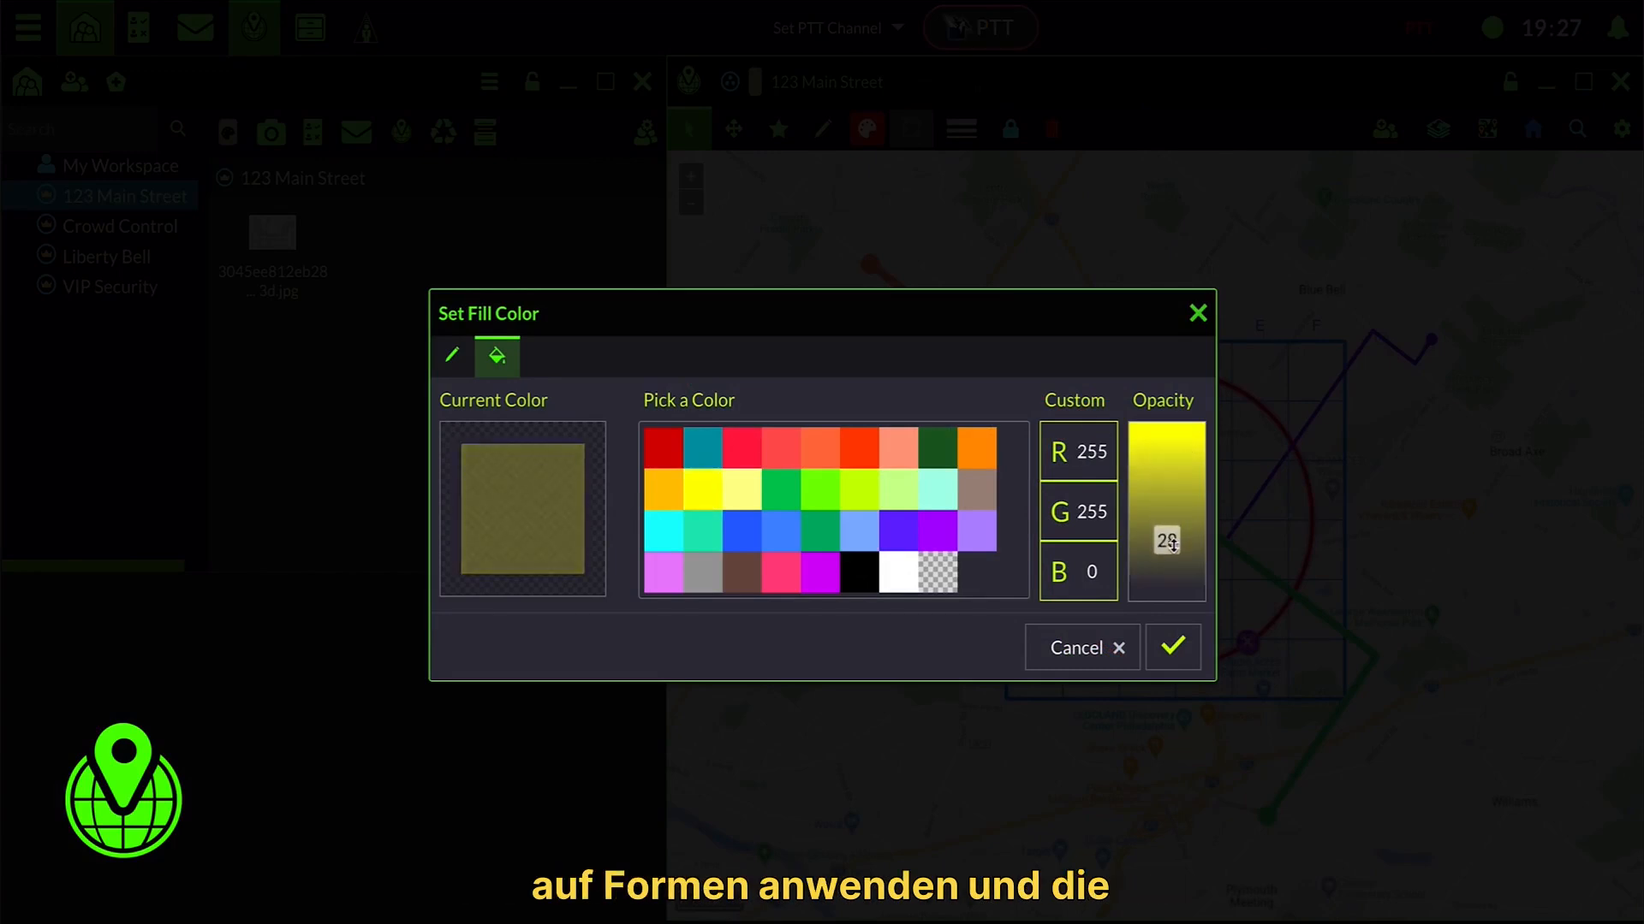
{"action": "left_click", "coordinate": [1173, 646]}
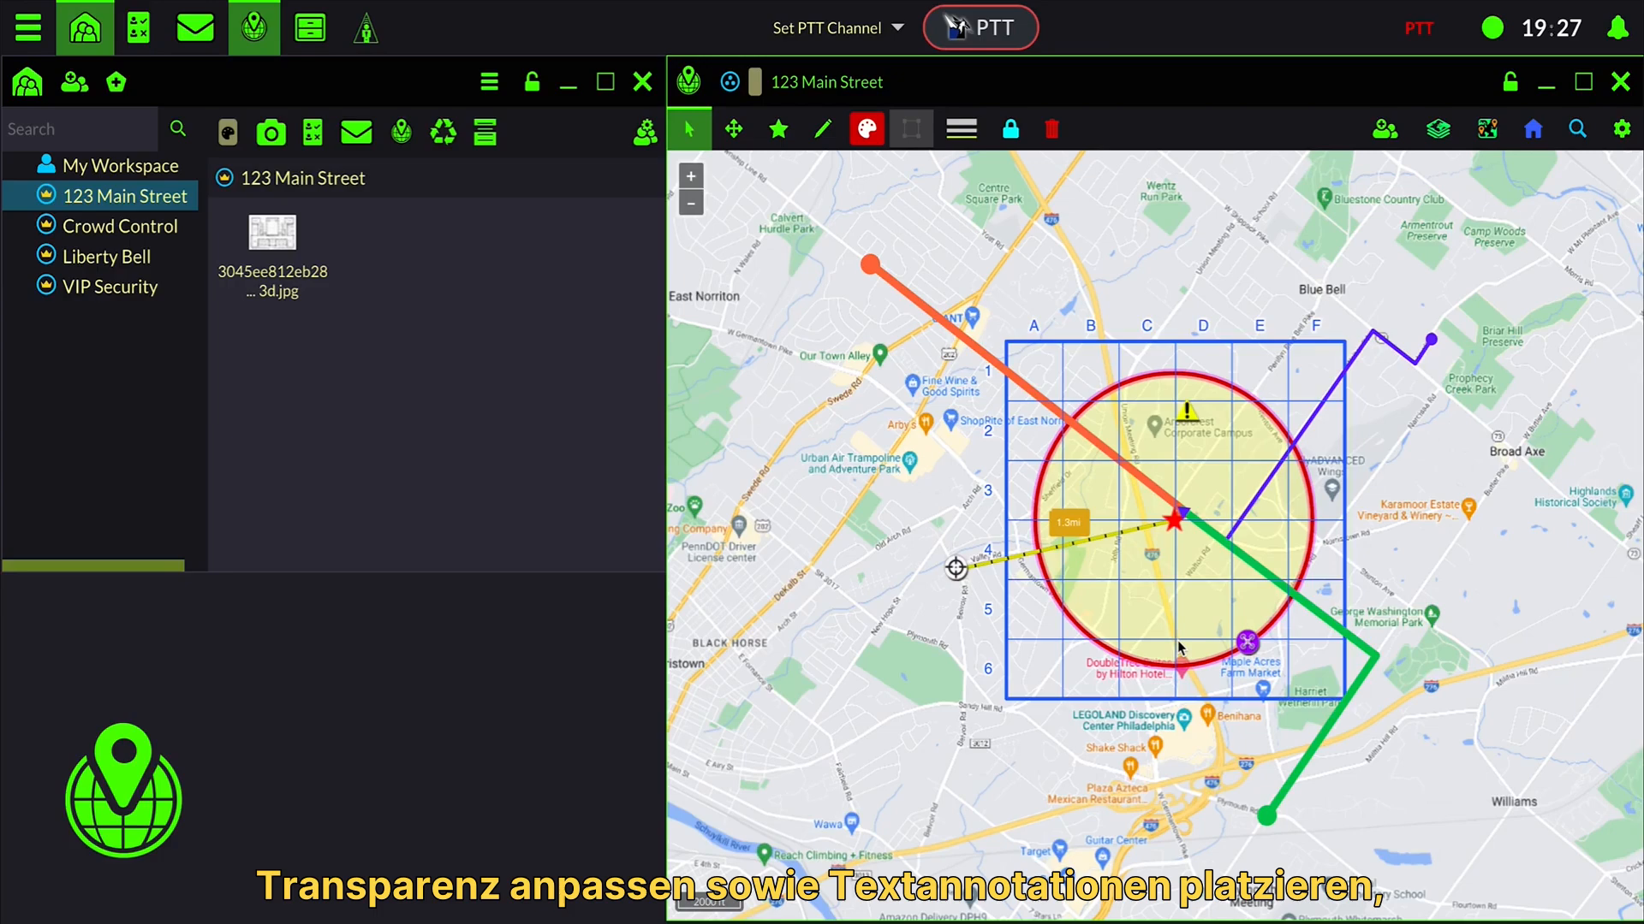
Step: Place the text annotation "Suspect" at the red star in the middle of the circle
{"action": "left_click", "coordinate": [823, 129]}
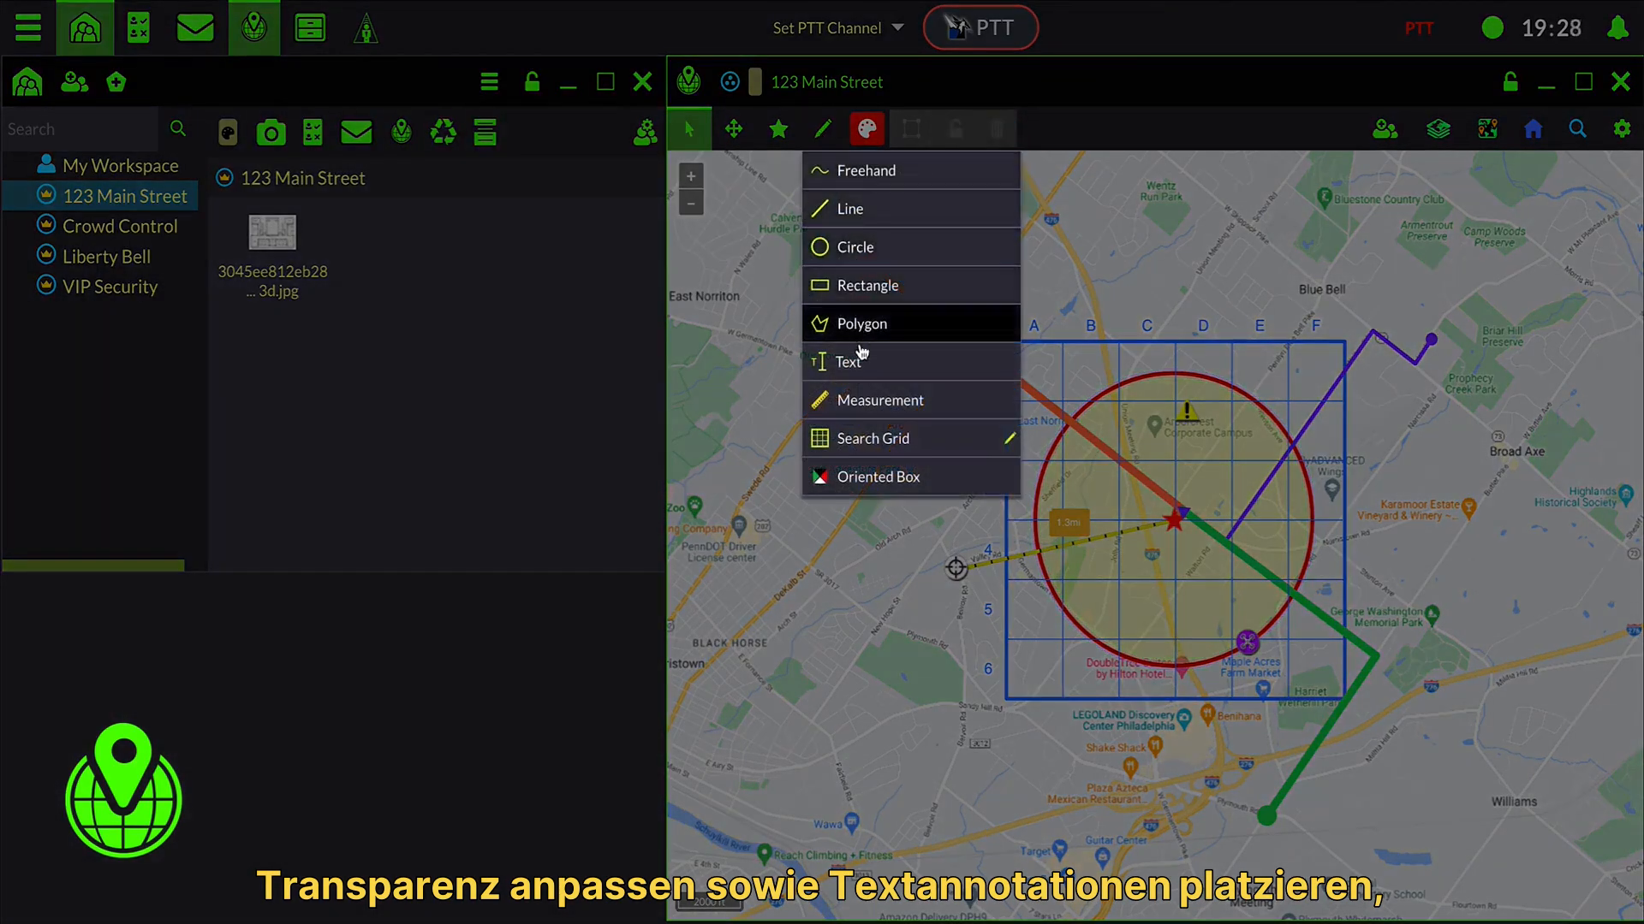
{"action": "left_click", "coordinate": [856, 362]}
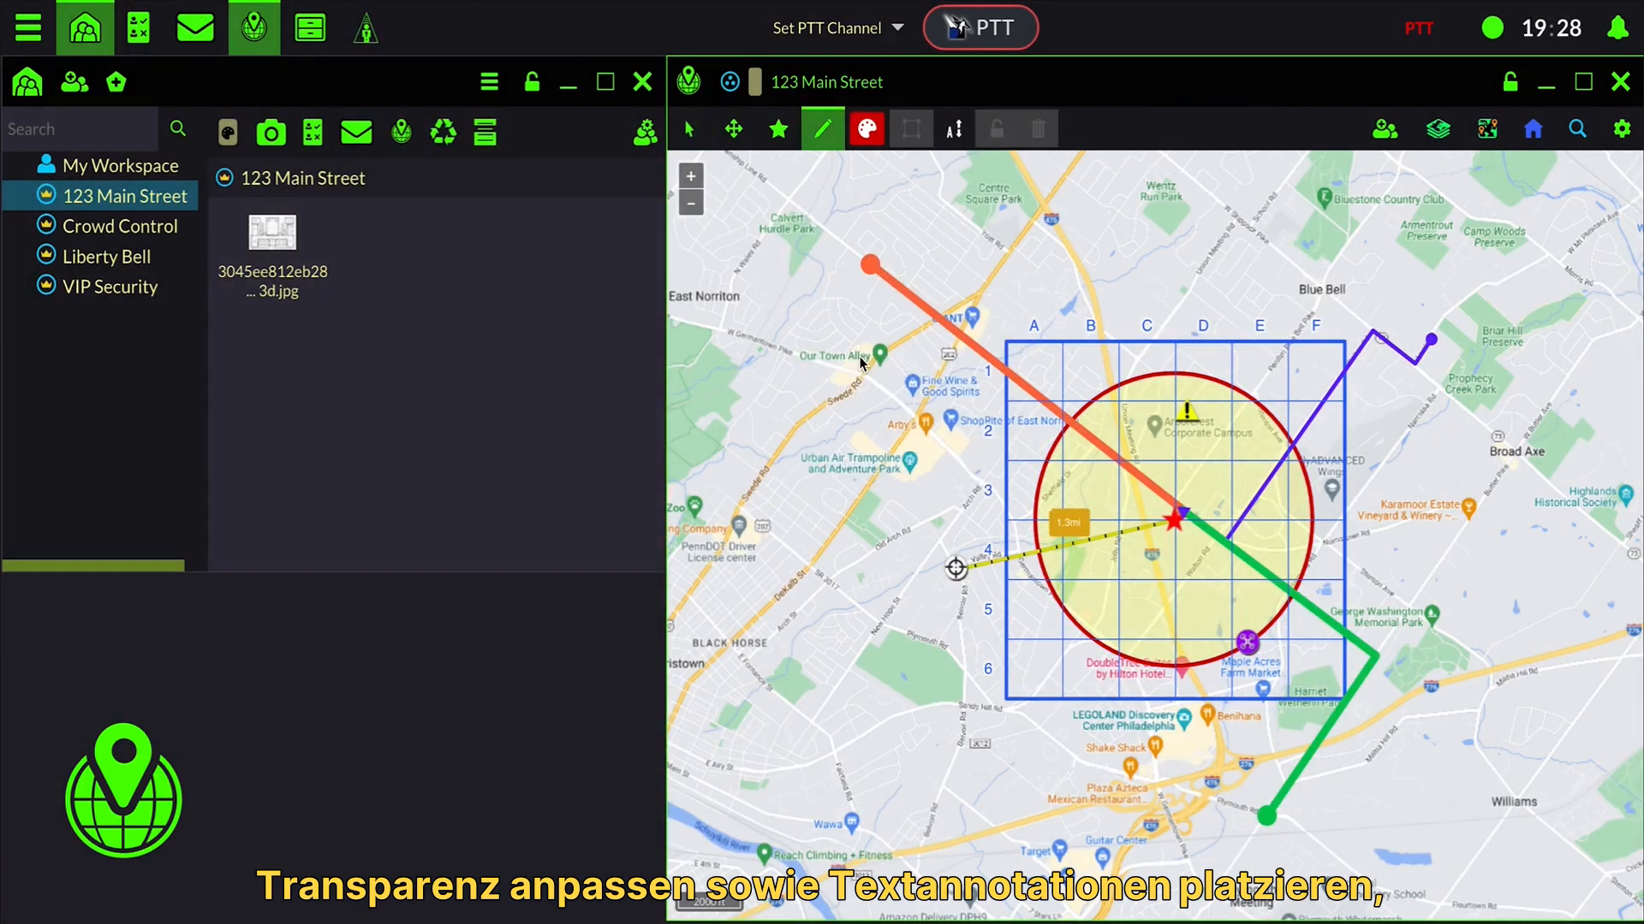
{"action": "left_click", "coordinate": [1174, 526]}
{"action": "type", "text": "Suspect"}
{"action": "key", "text": "Return"}
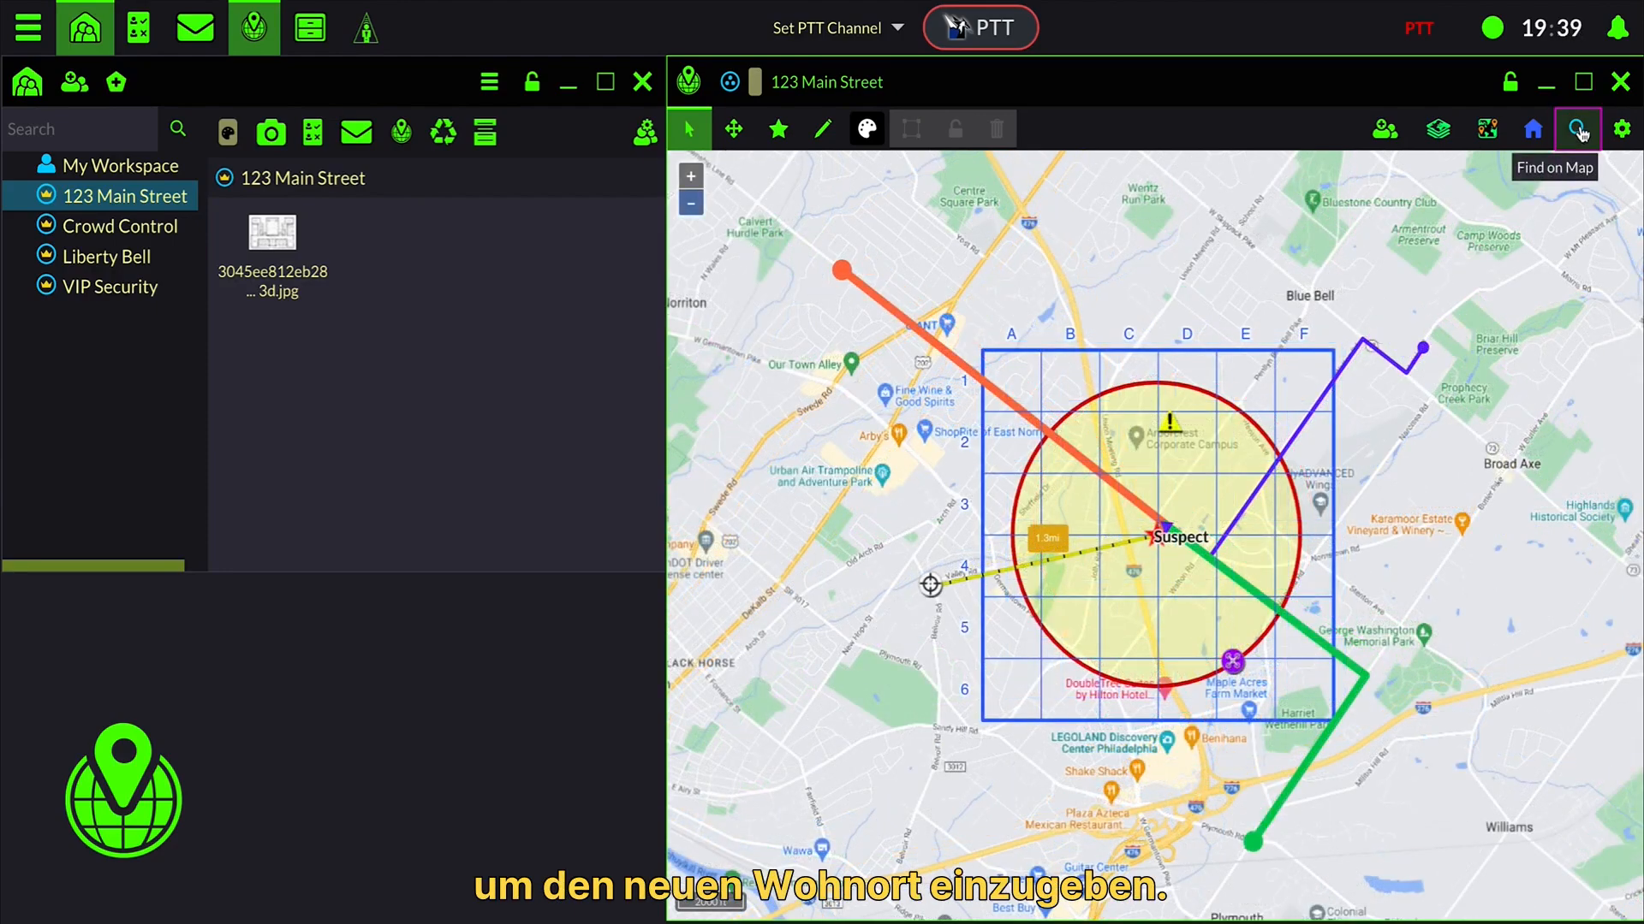
Step: Look up the new home location's street address on the 123 Main Street map
{"action": "left_click", "coordinate": [1578, 130]}
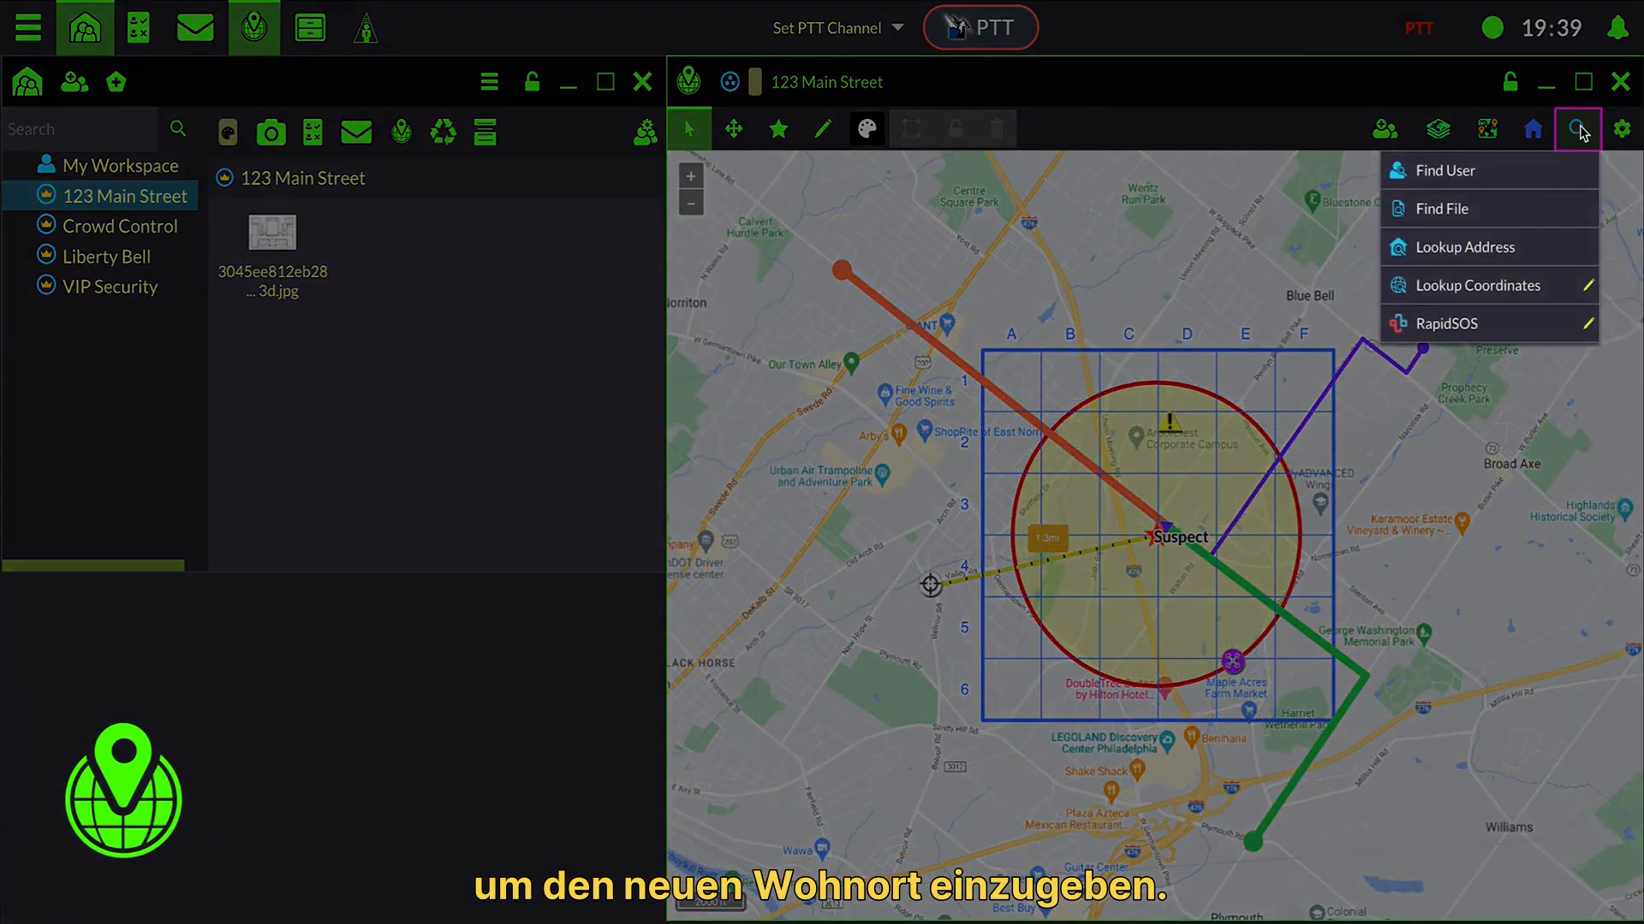
{"action": "left_click", "coordinate": [1551, 247]}
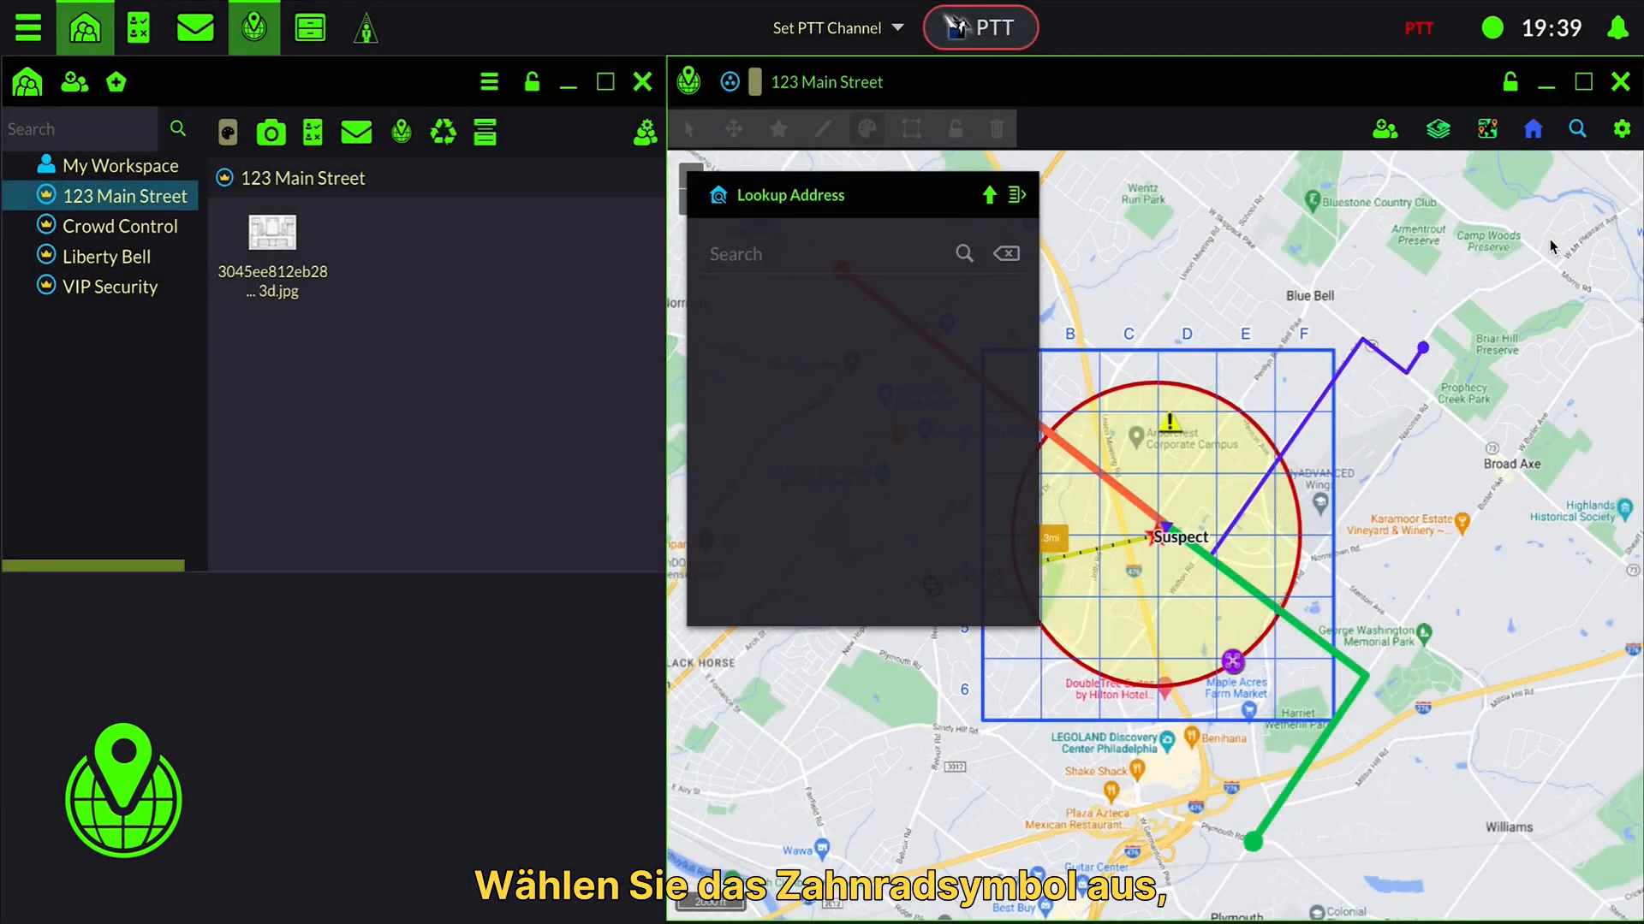
{"action": "type", "text": "Loretta L"}
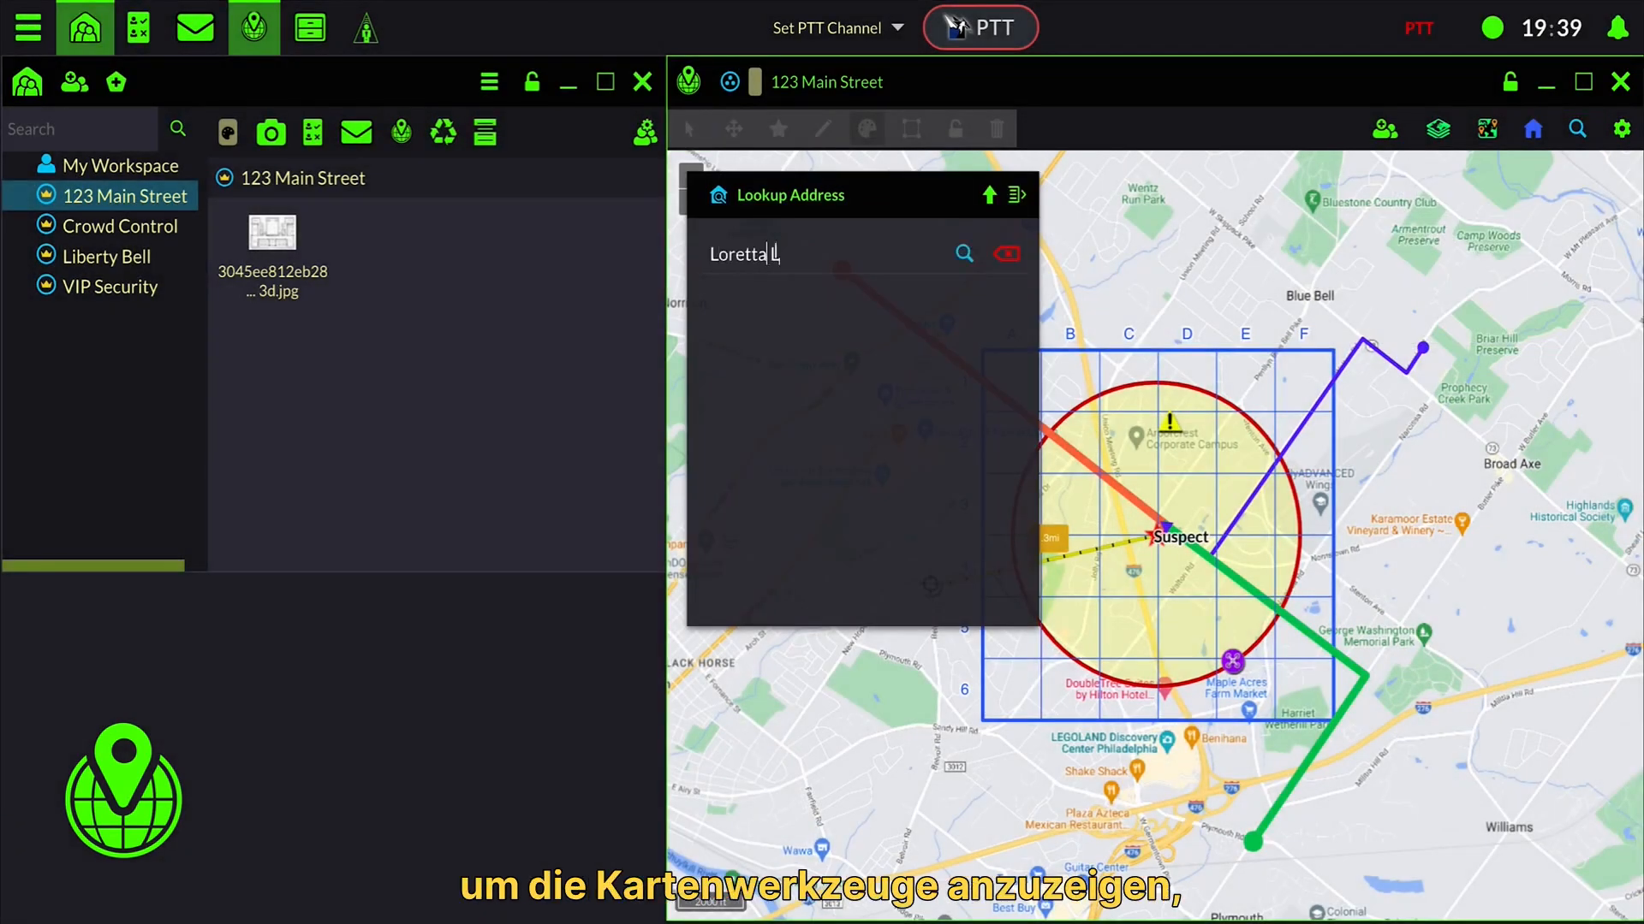
{"action": "type", "text": "ane, Blue Bell PA"}
{"action": "key", "text": "Return"}
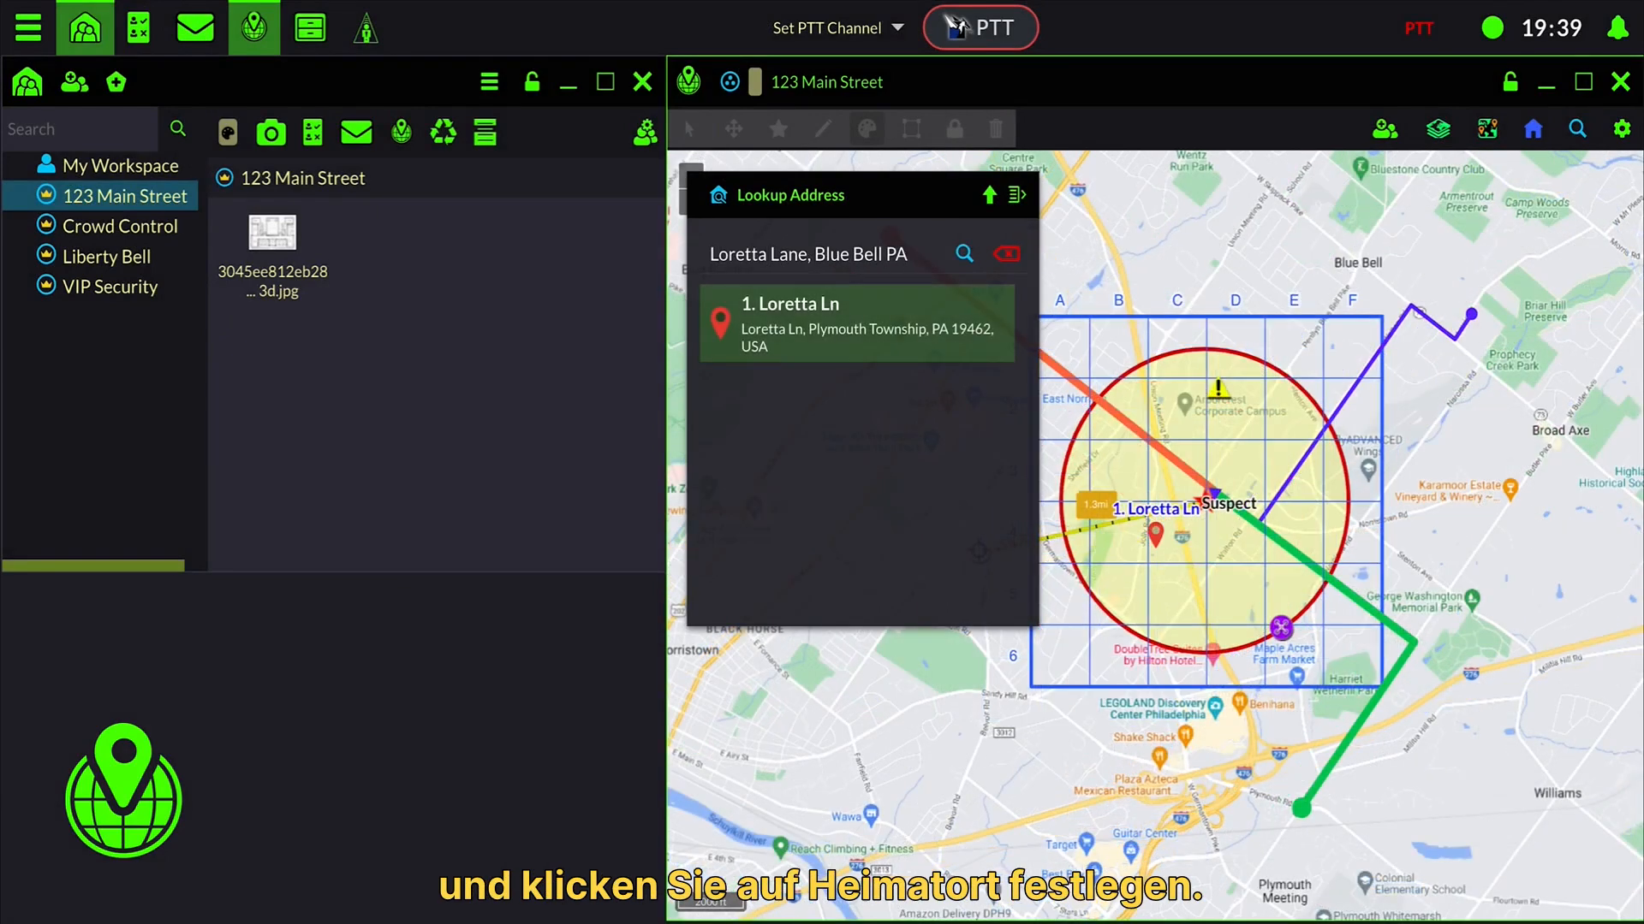
Step: Set the 123 Main Street map's home location at the marker of the looked-up address
{"action": "left_click", "coordinate": [1621, 130]}
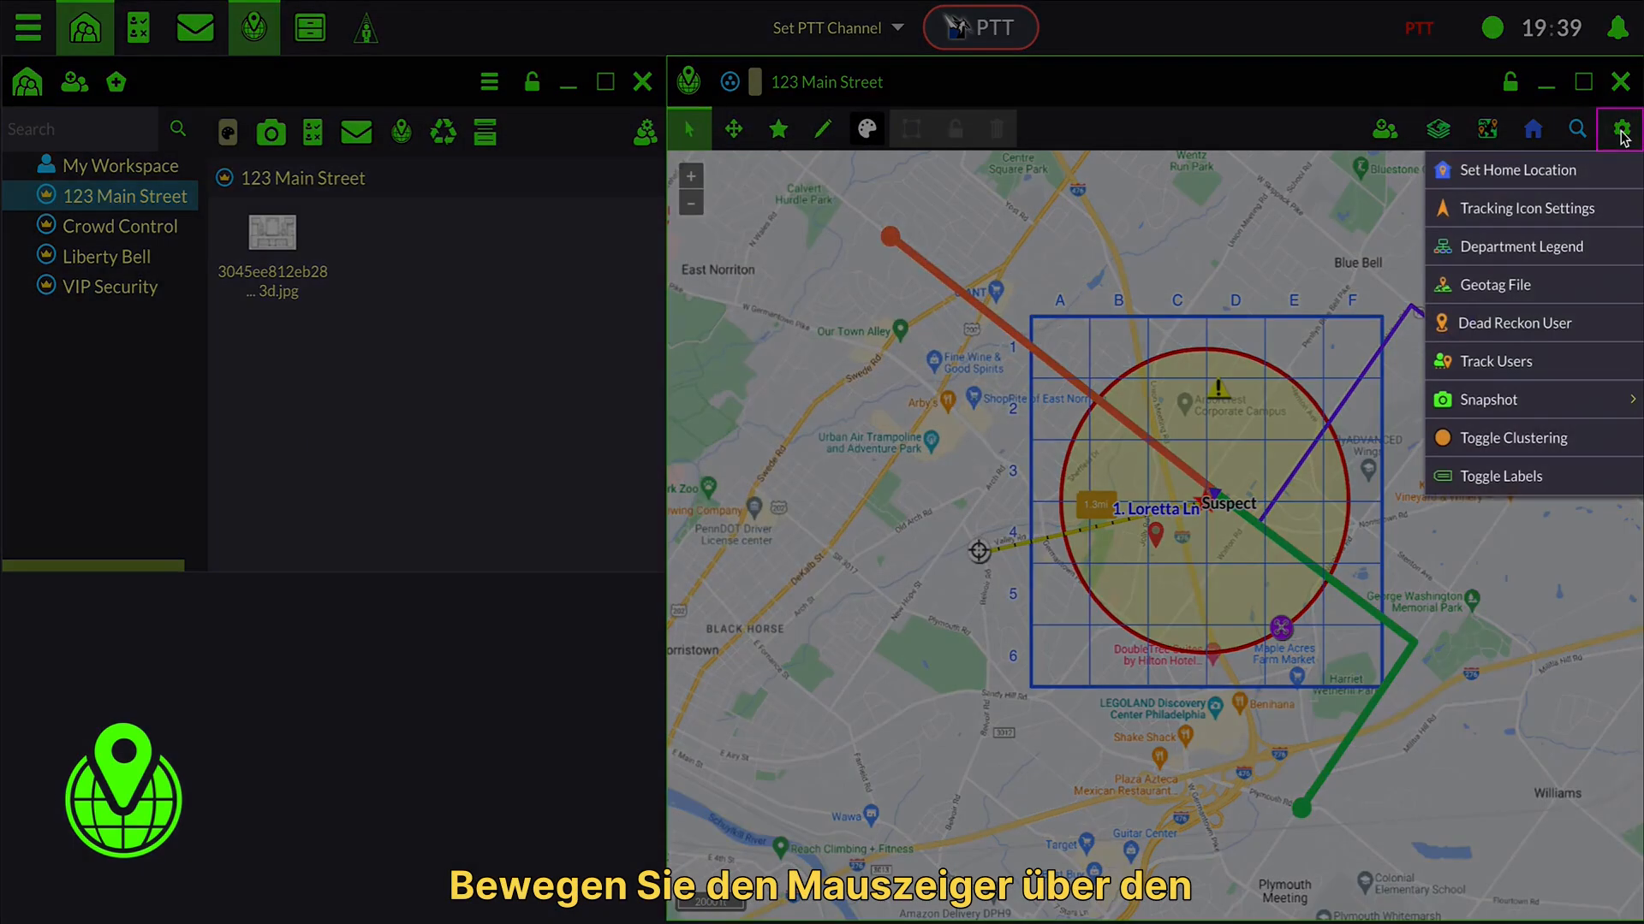
{"action": "left_click", "coordinate": [1573, 172]}
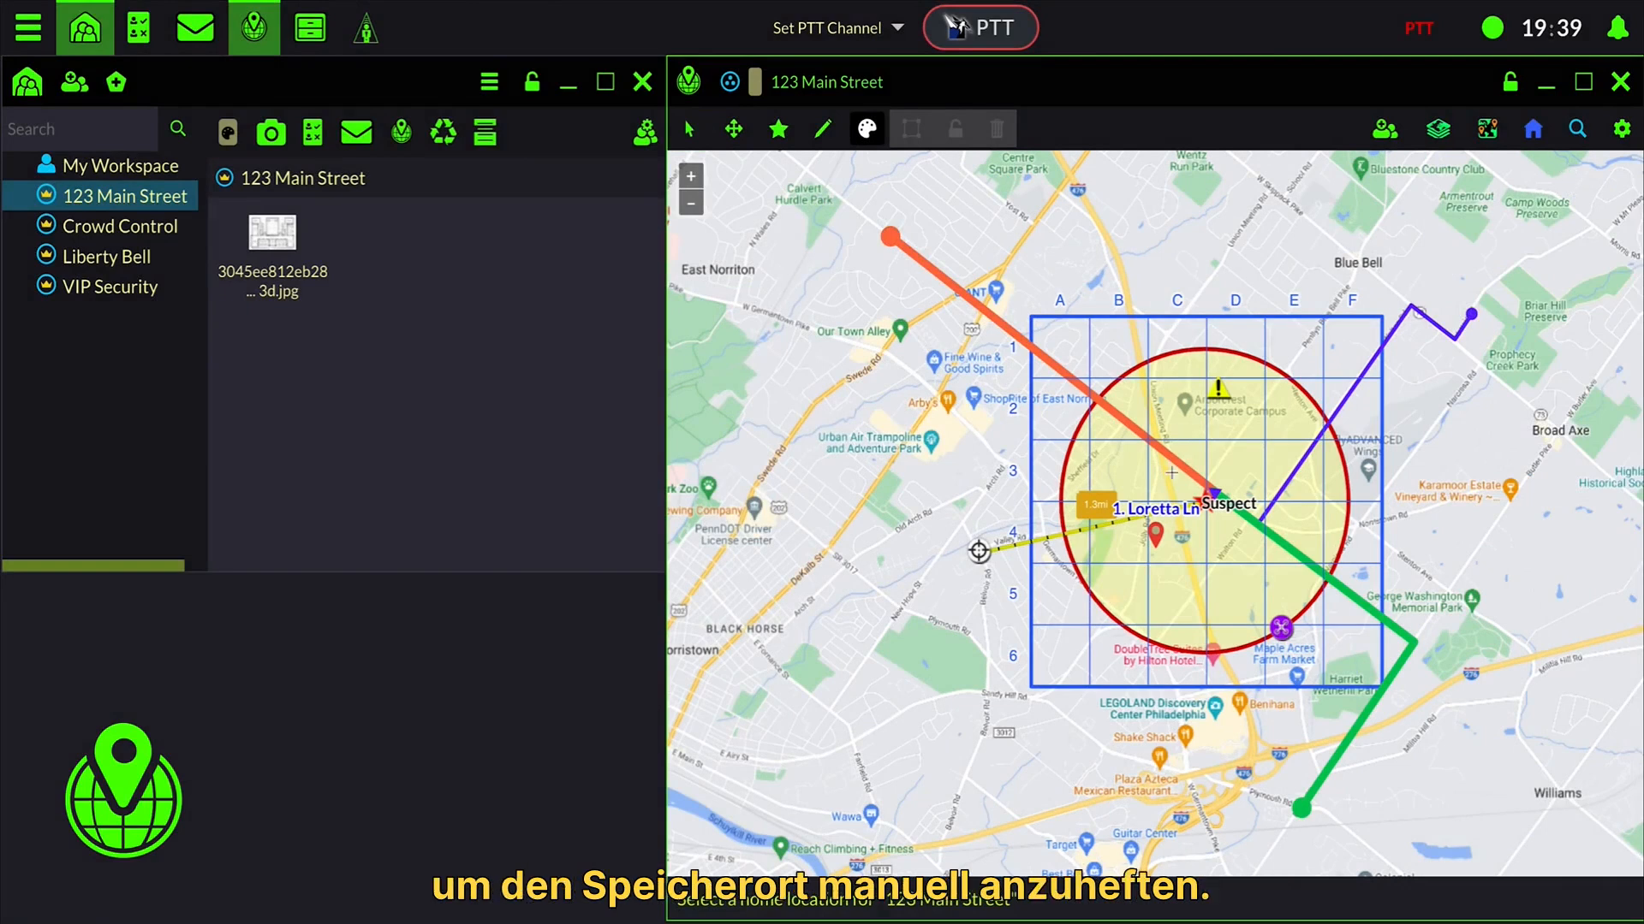
{"action": "left_click", "coordinate": [1157, 546]}
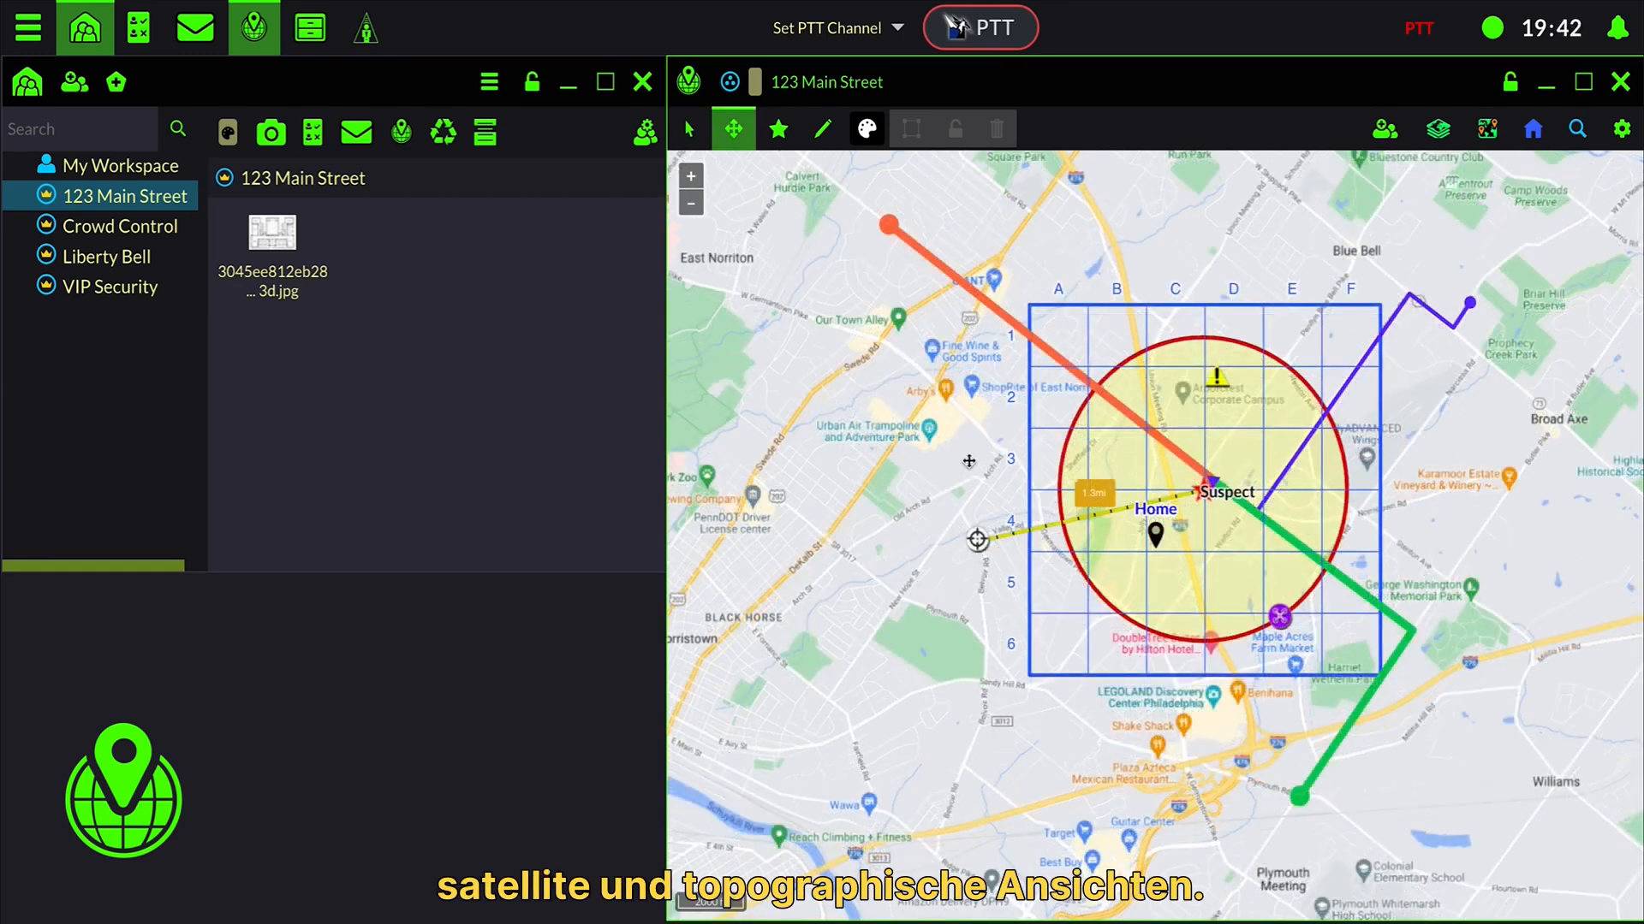
Step: Preview the group map with the Google Maps Aerial View and ESRI World Topographic Map base maps
{"action": "left_click", "coordinate": [1438, 131]}
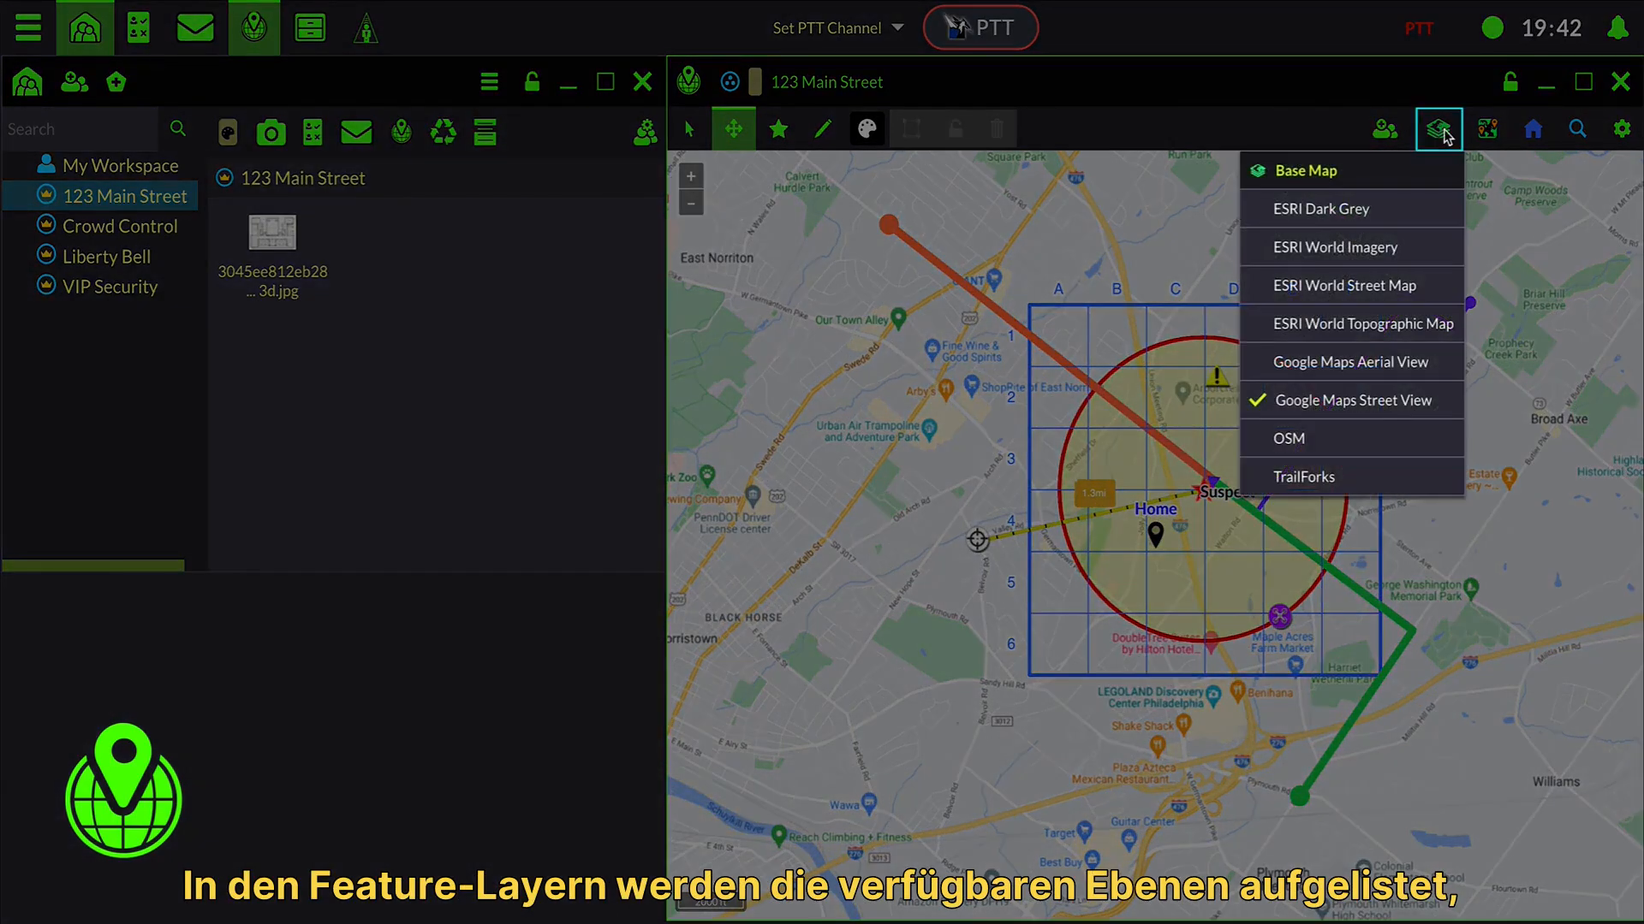
{"action": "left_click", "coordinate": [1419, 360]}
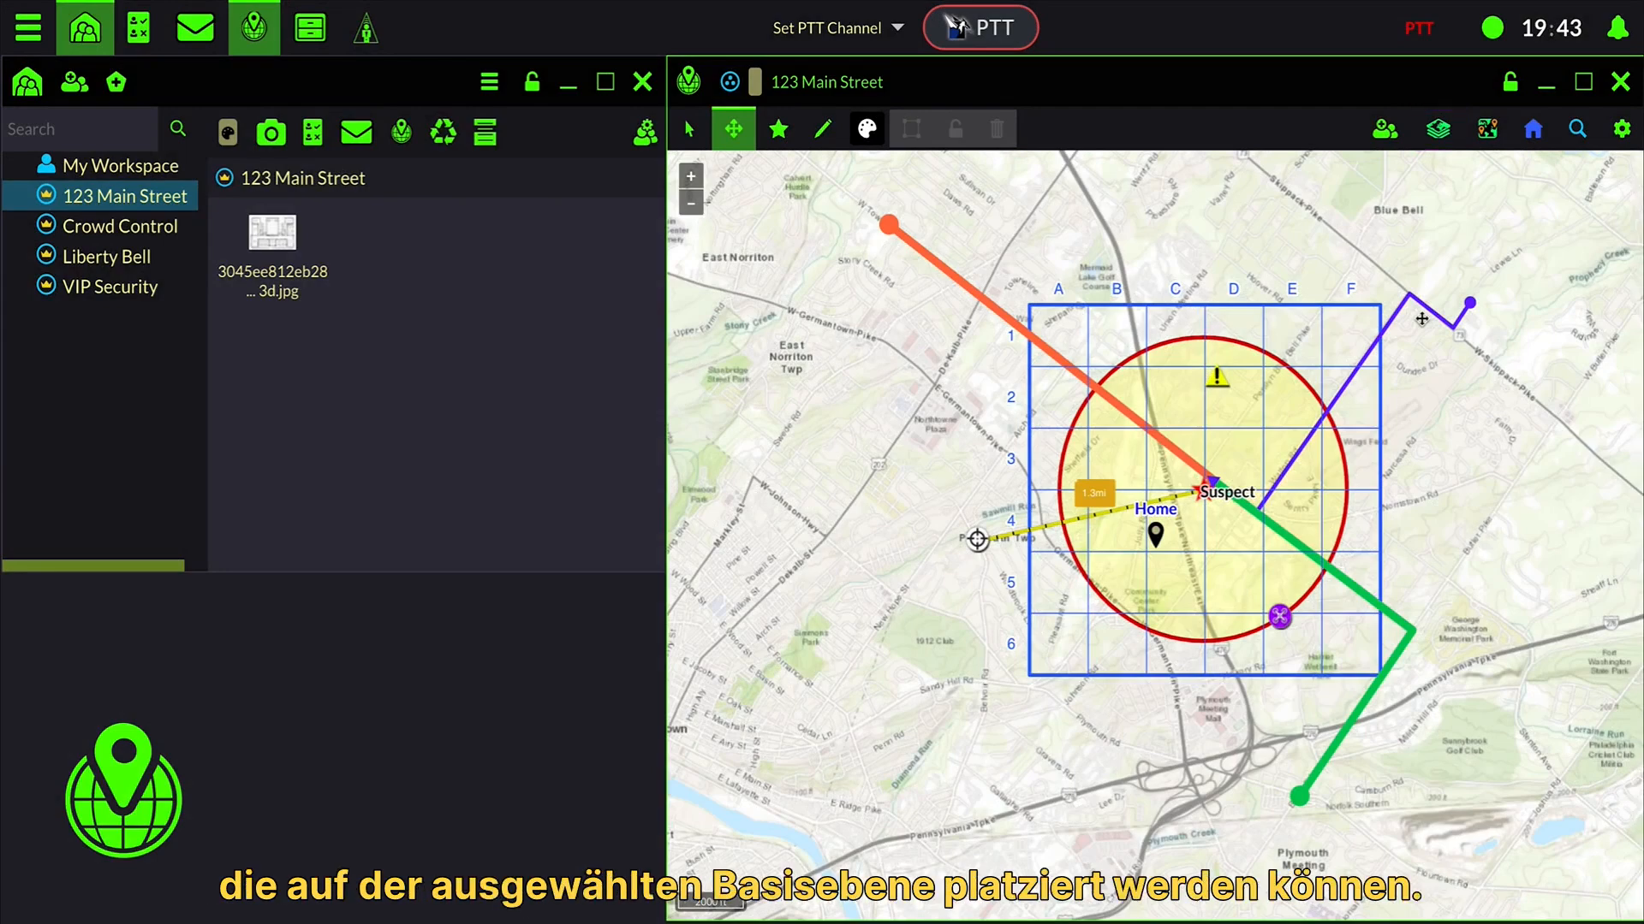
Step: Turn on the ESRI World Imagery Transportation map feature layer for the 123 Main Street map
{"action": "left_click", "coordinate": [1488, 130]}
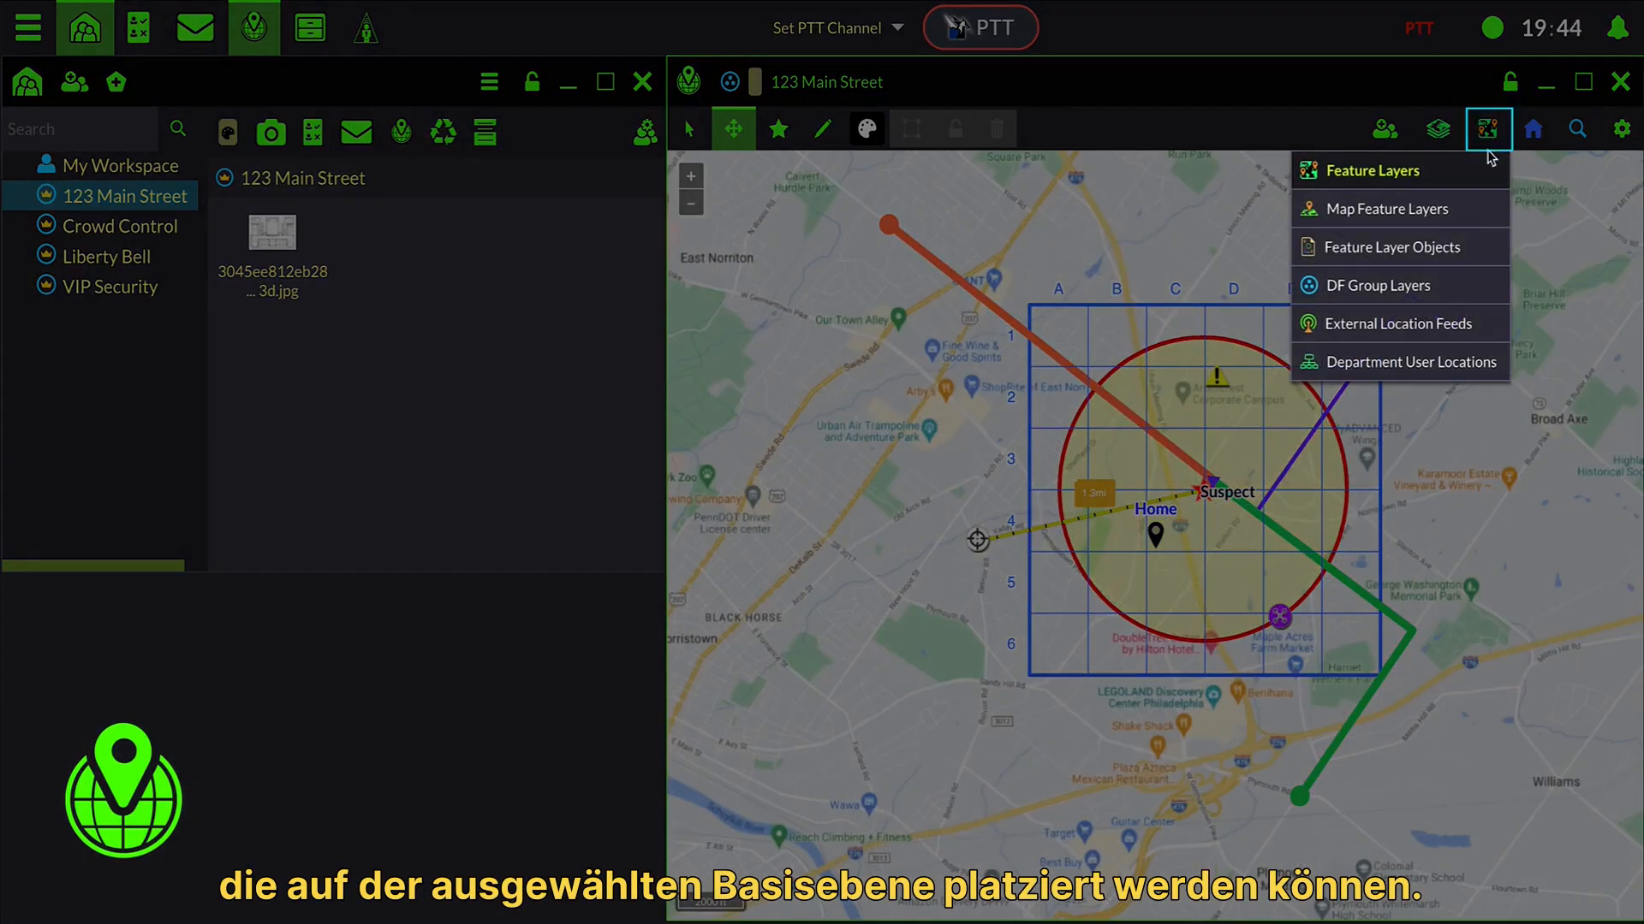
{"action": "left_click", "coordinate": [1478, 209]}
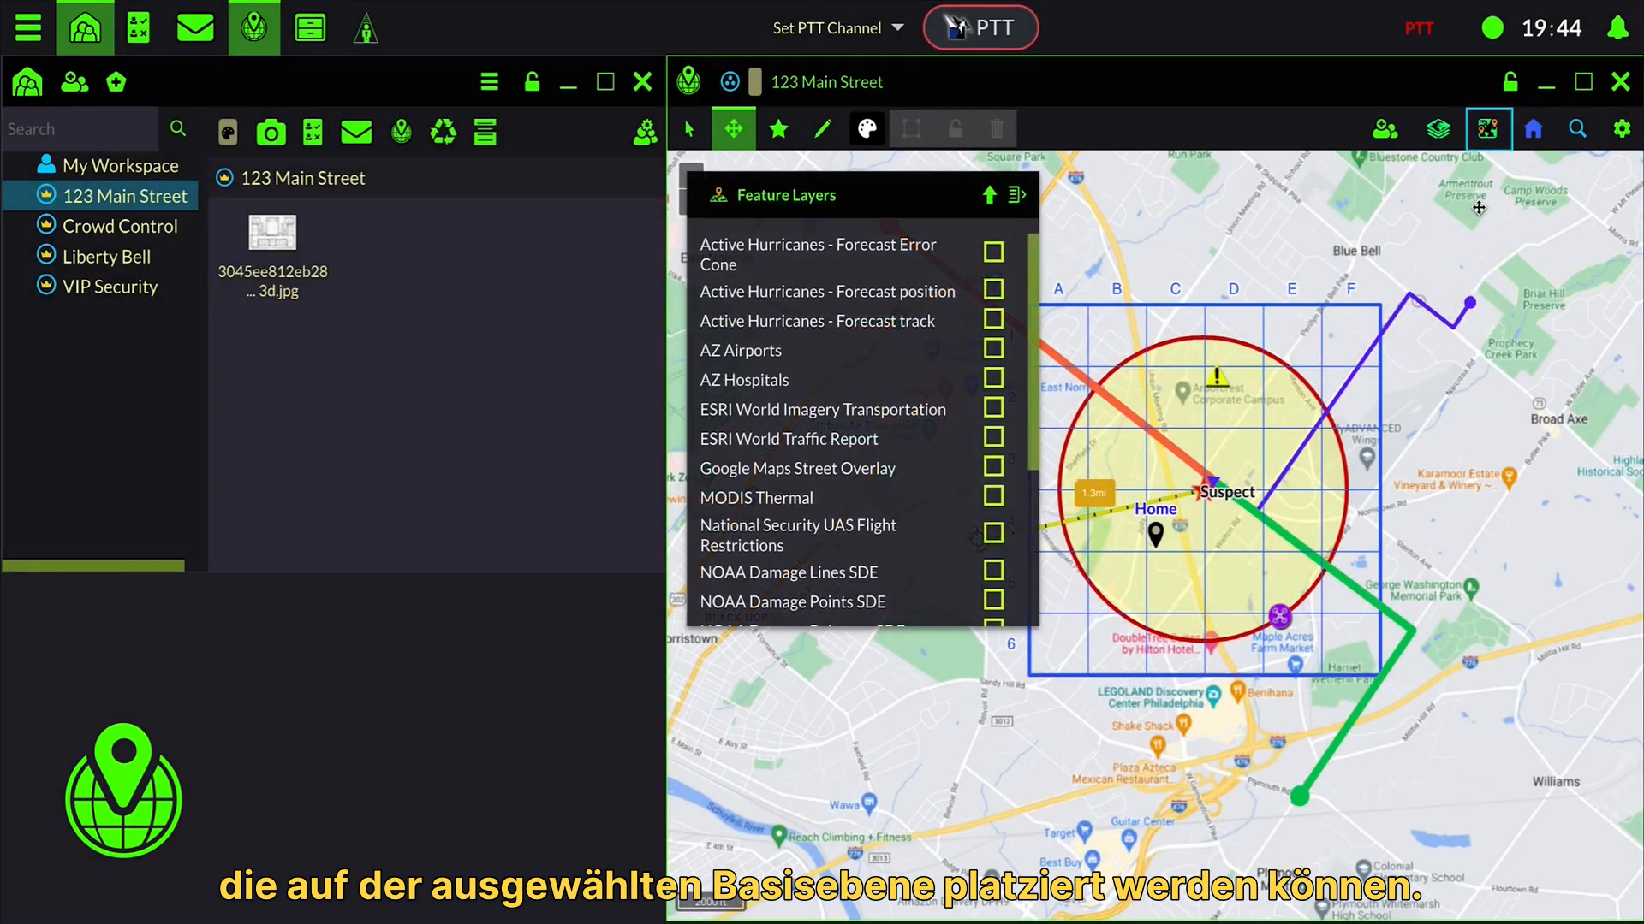
{"action": "left_click", "coordinate": [993, 409]}
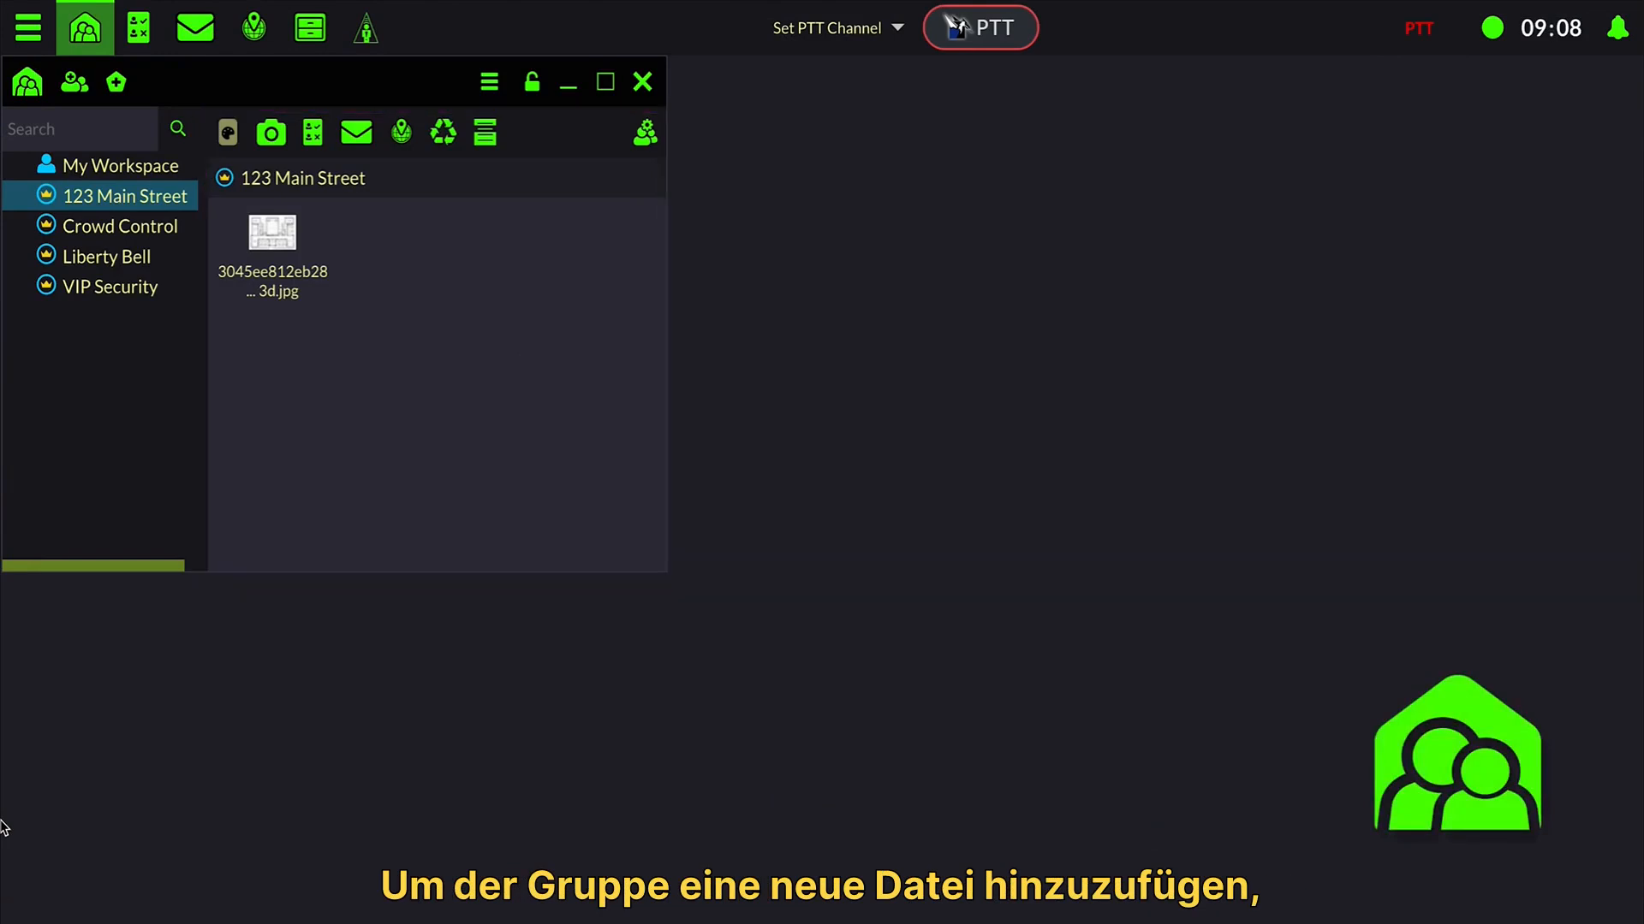
Step: Upload the suspect's JPG photo from the desktop into the 123 Main Street group workspace
{"action": "right_click", "coordinate": [316, 386]}
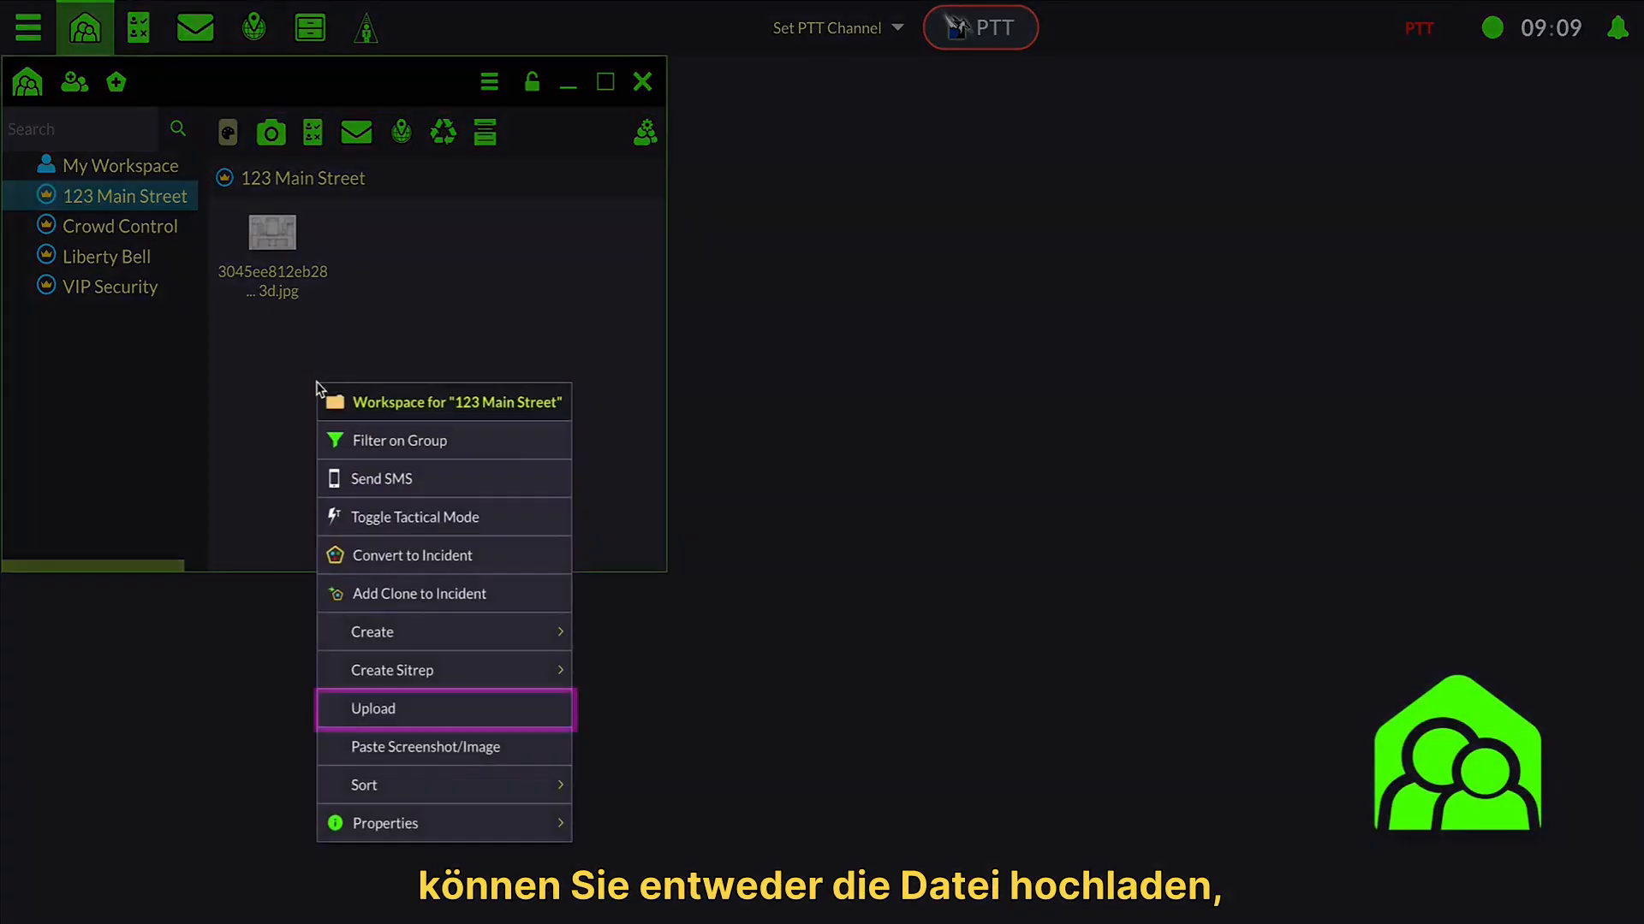
{"action": "left_click", "coordinate": [423, 706]}
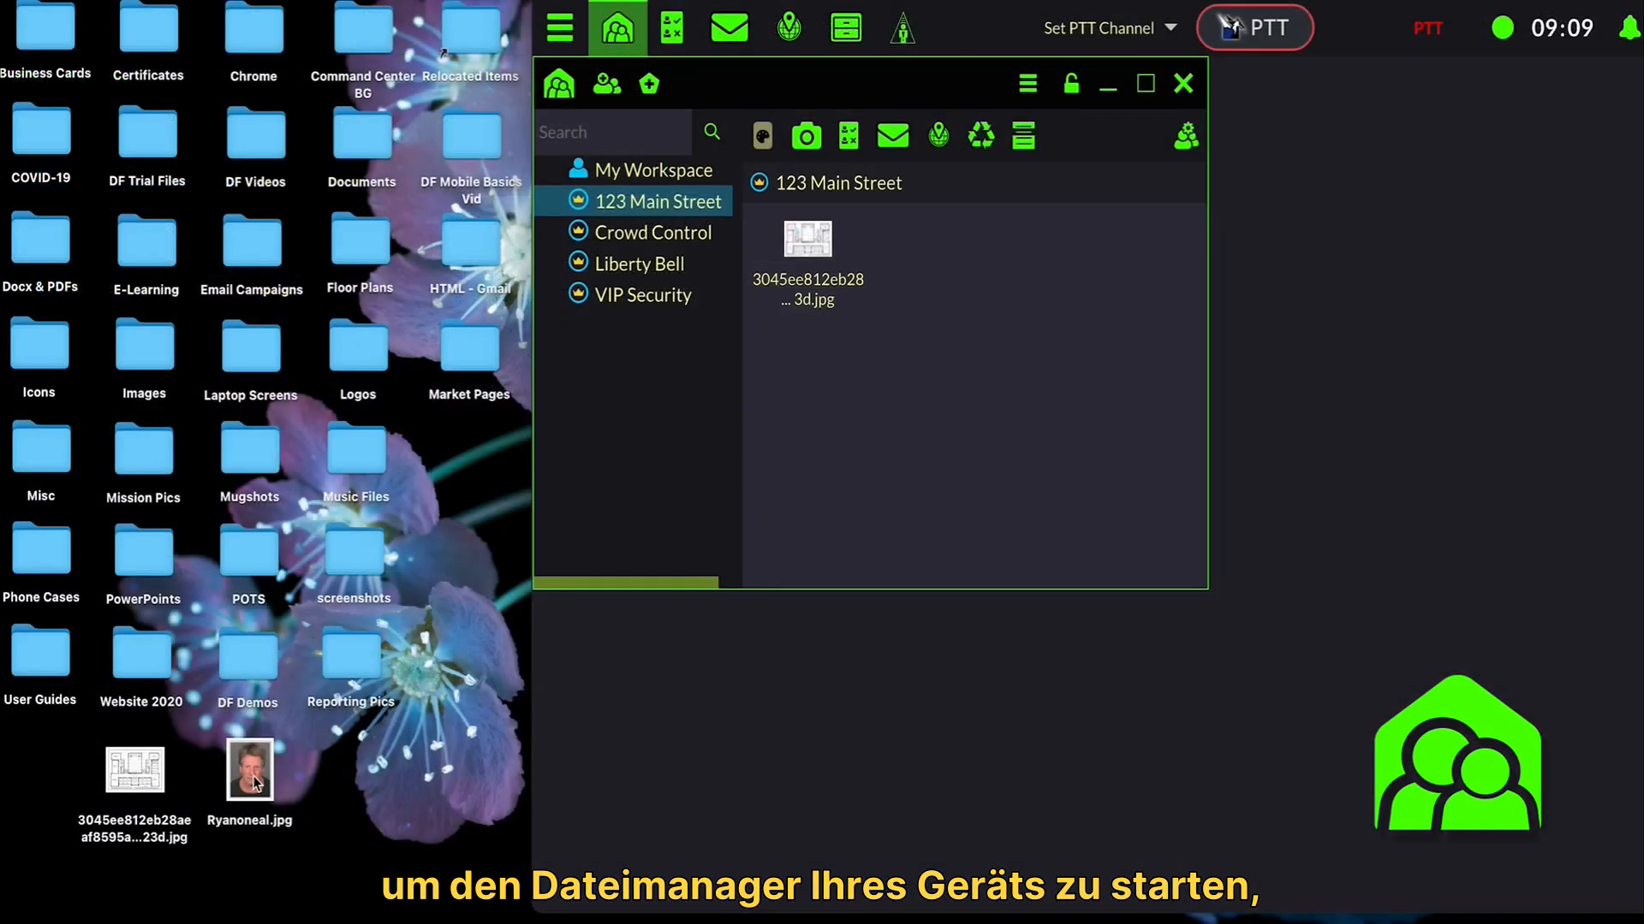
{"action": "left_click_drag", "start_coordinate": [257, 781], "coordinate": [827, 387]}
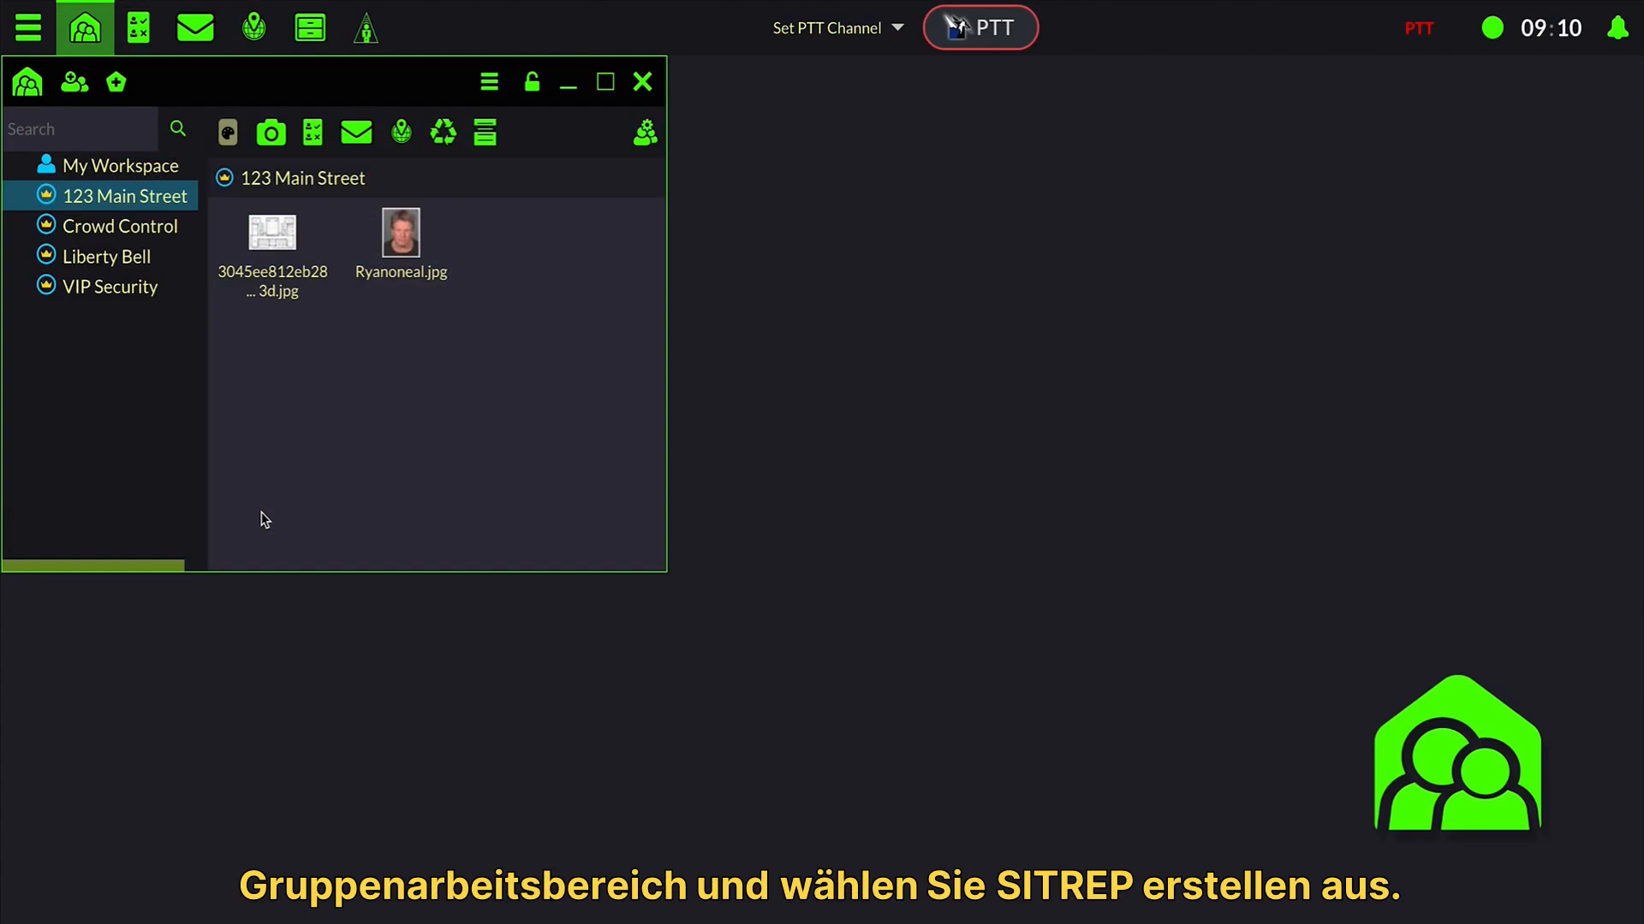
Step: Create and save an Actor (EN-US) sitrep with the suspect's photo and name, status Hostile, Male, White, age 49, height 5 ft 10 in, weight 200 lbs
{"action": "right_click", "coordinate": [261, 513]}
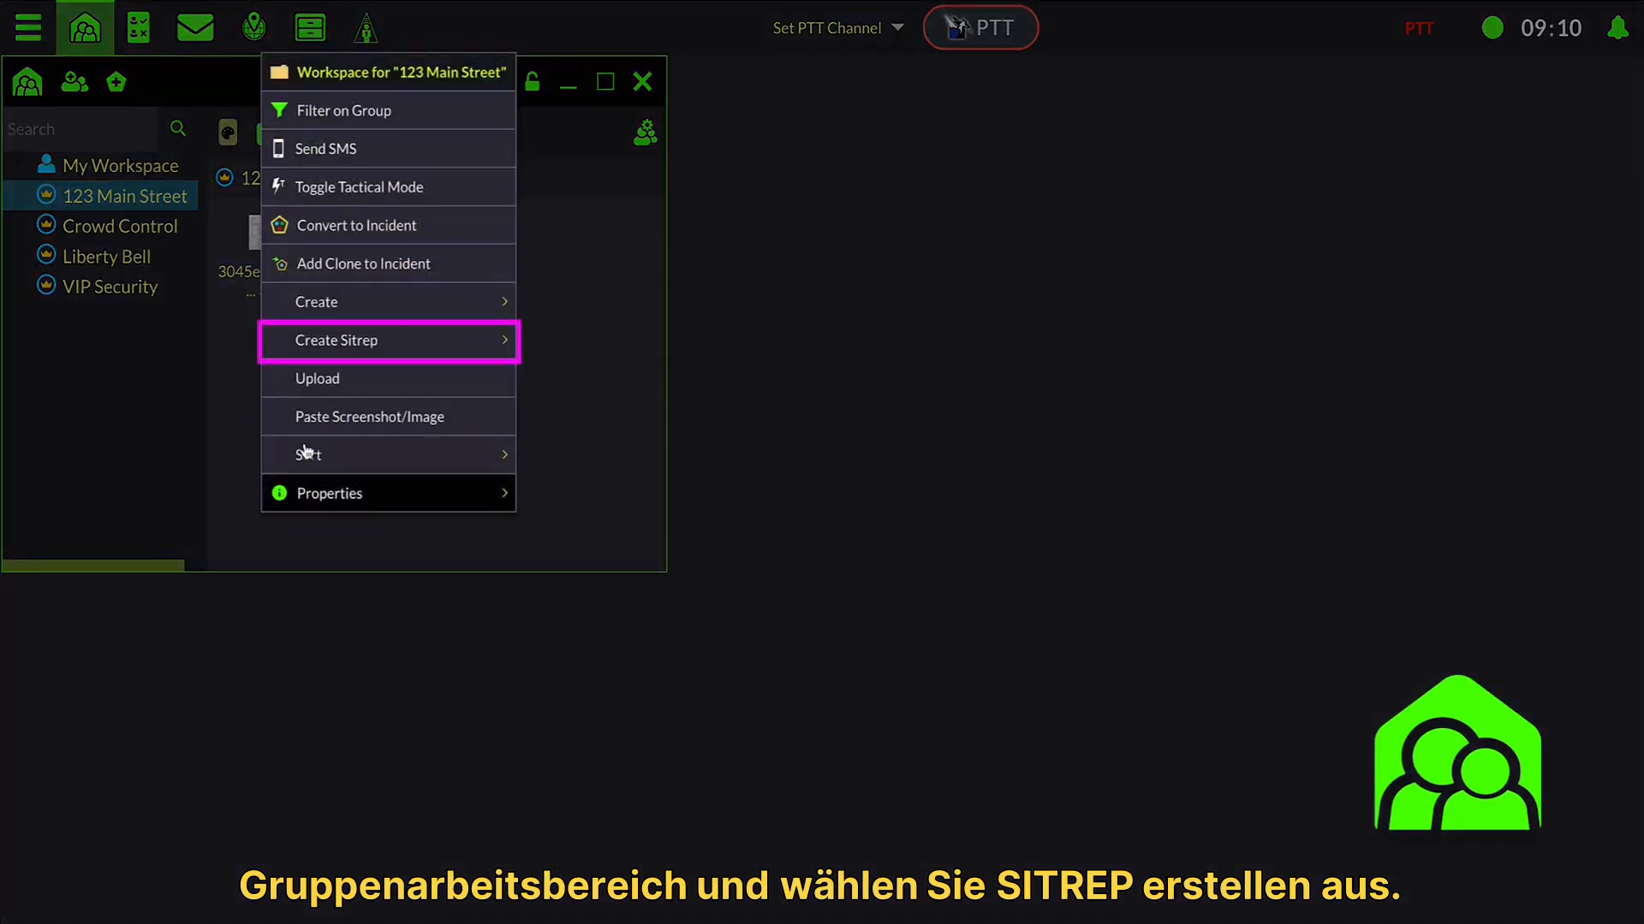
{"action": "mouse_move", "coordinate": [338, 345]}
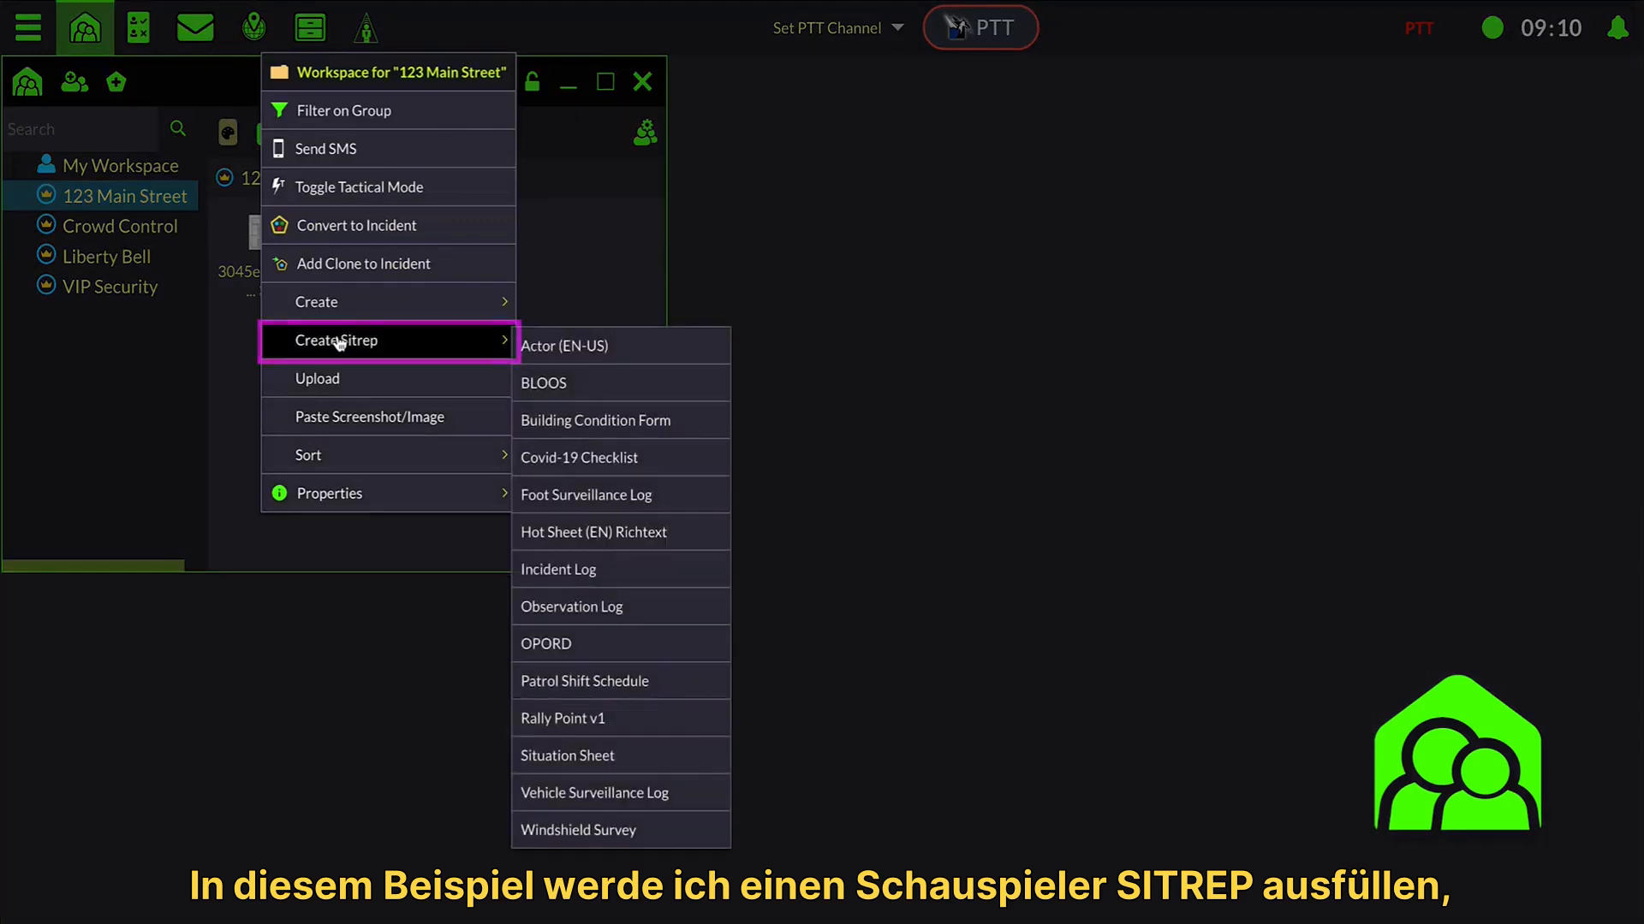
{"action": "left_click", "coordinate": [564, 347]}
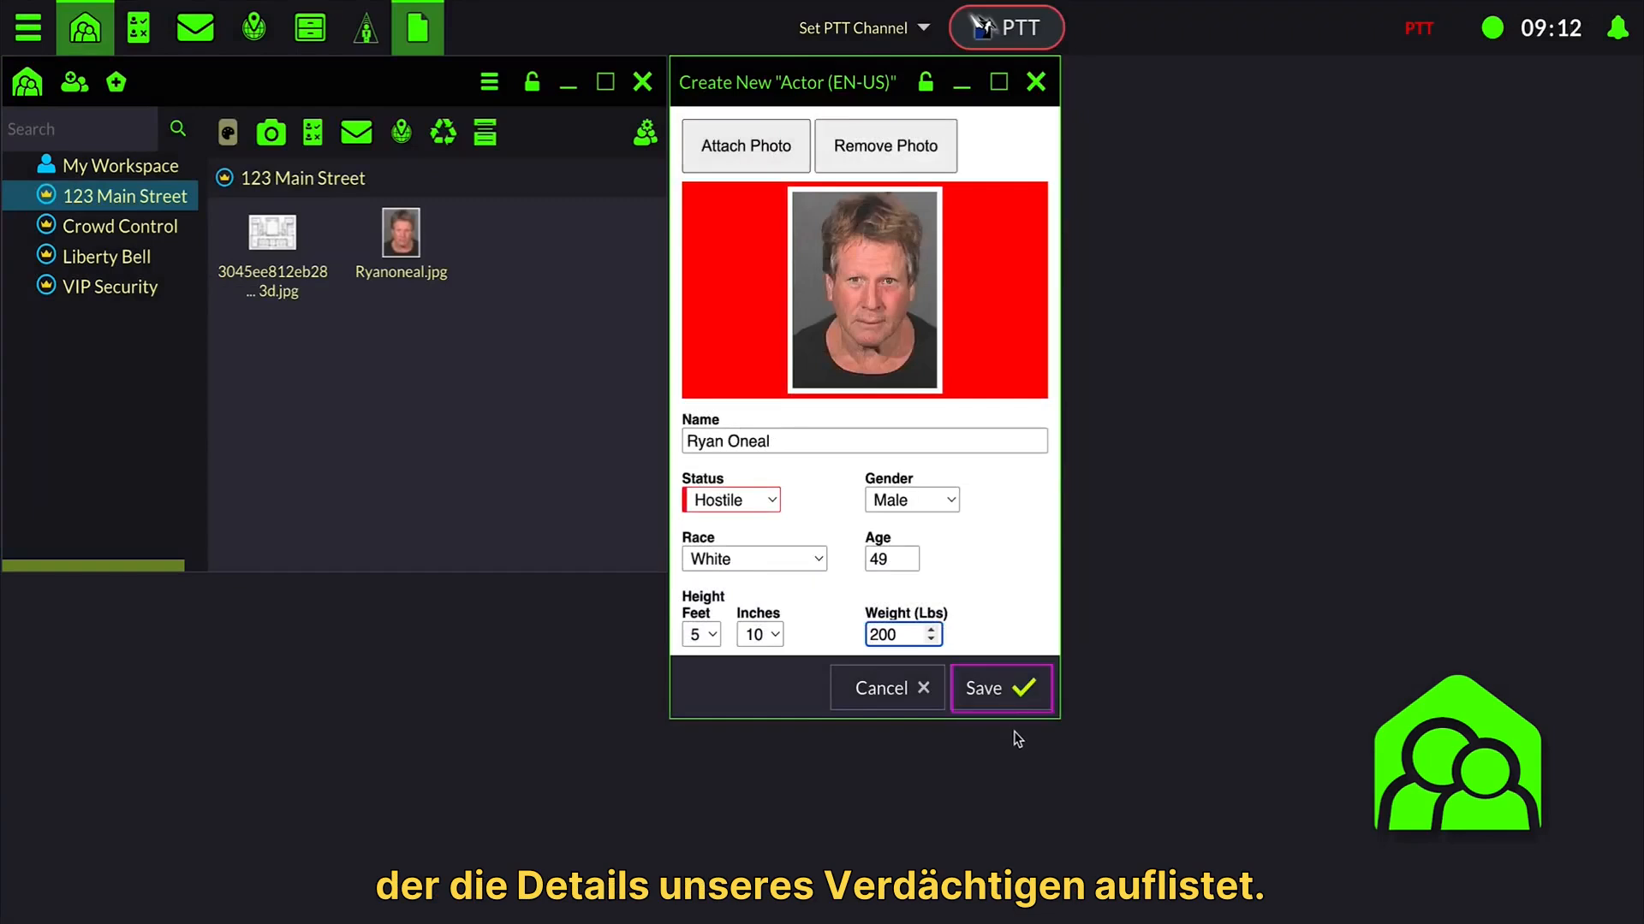
{"action": "left_click", "coordinate": [1014, 705]}
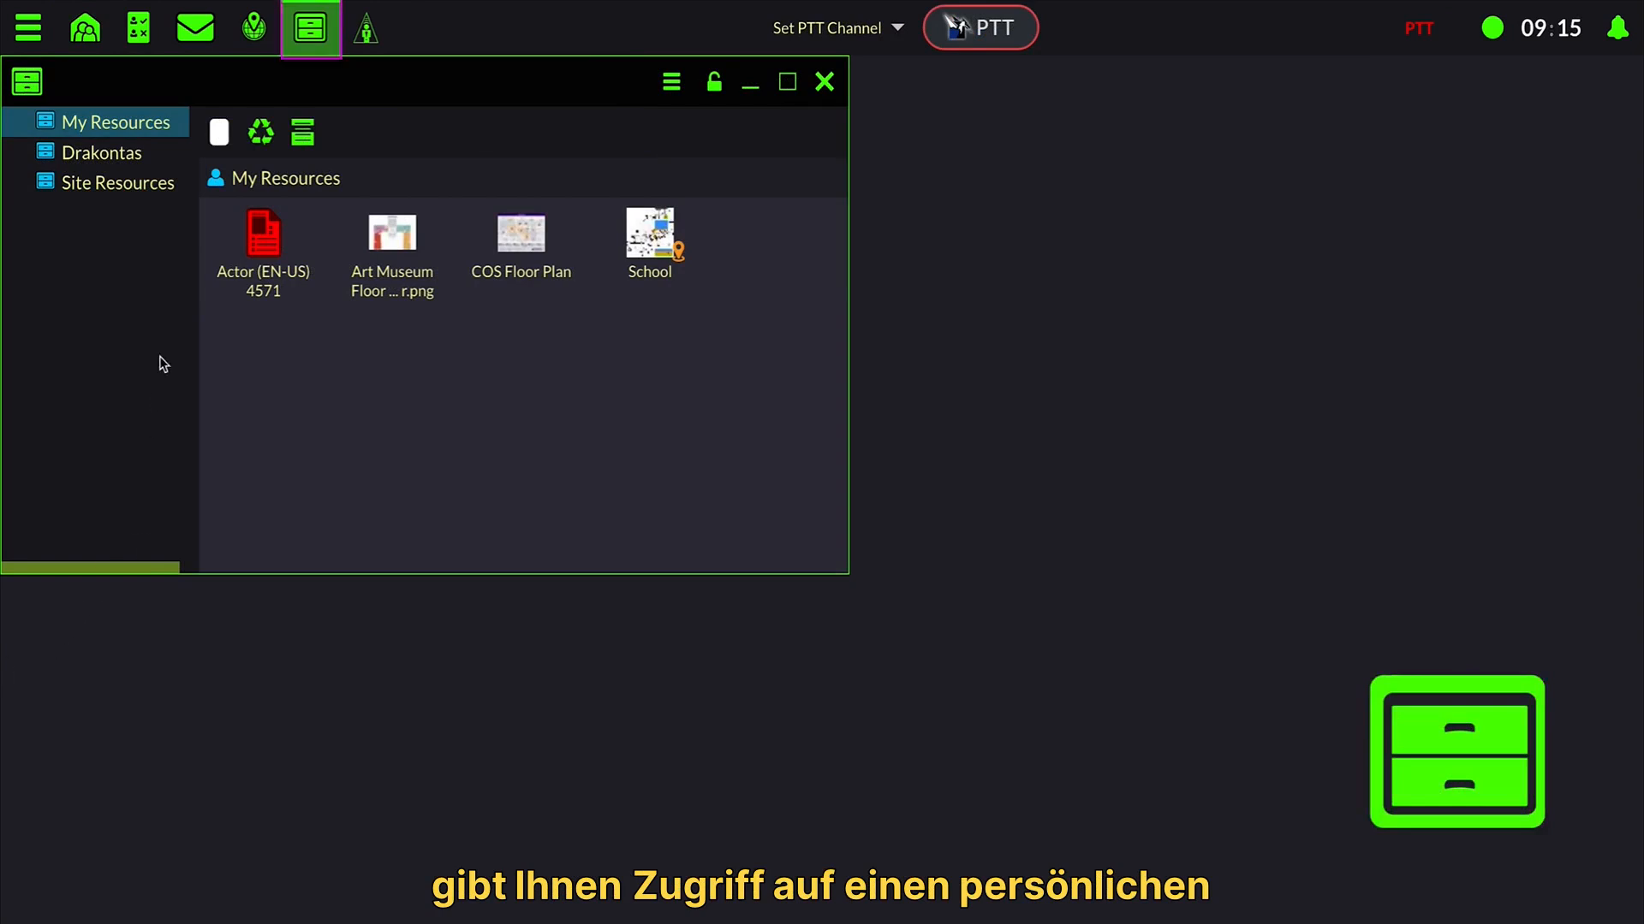
Step: Examine the shared folders in the Drakontas department resources
{"action": "left_click", "coordinate": [128, 162]}
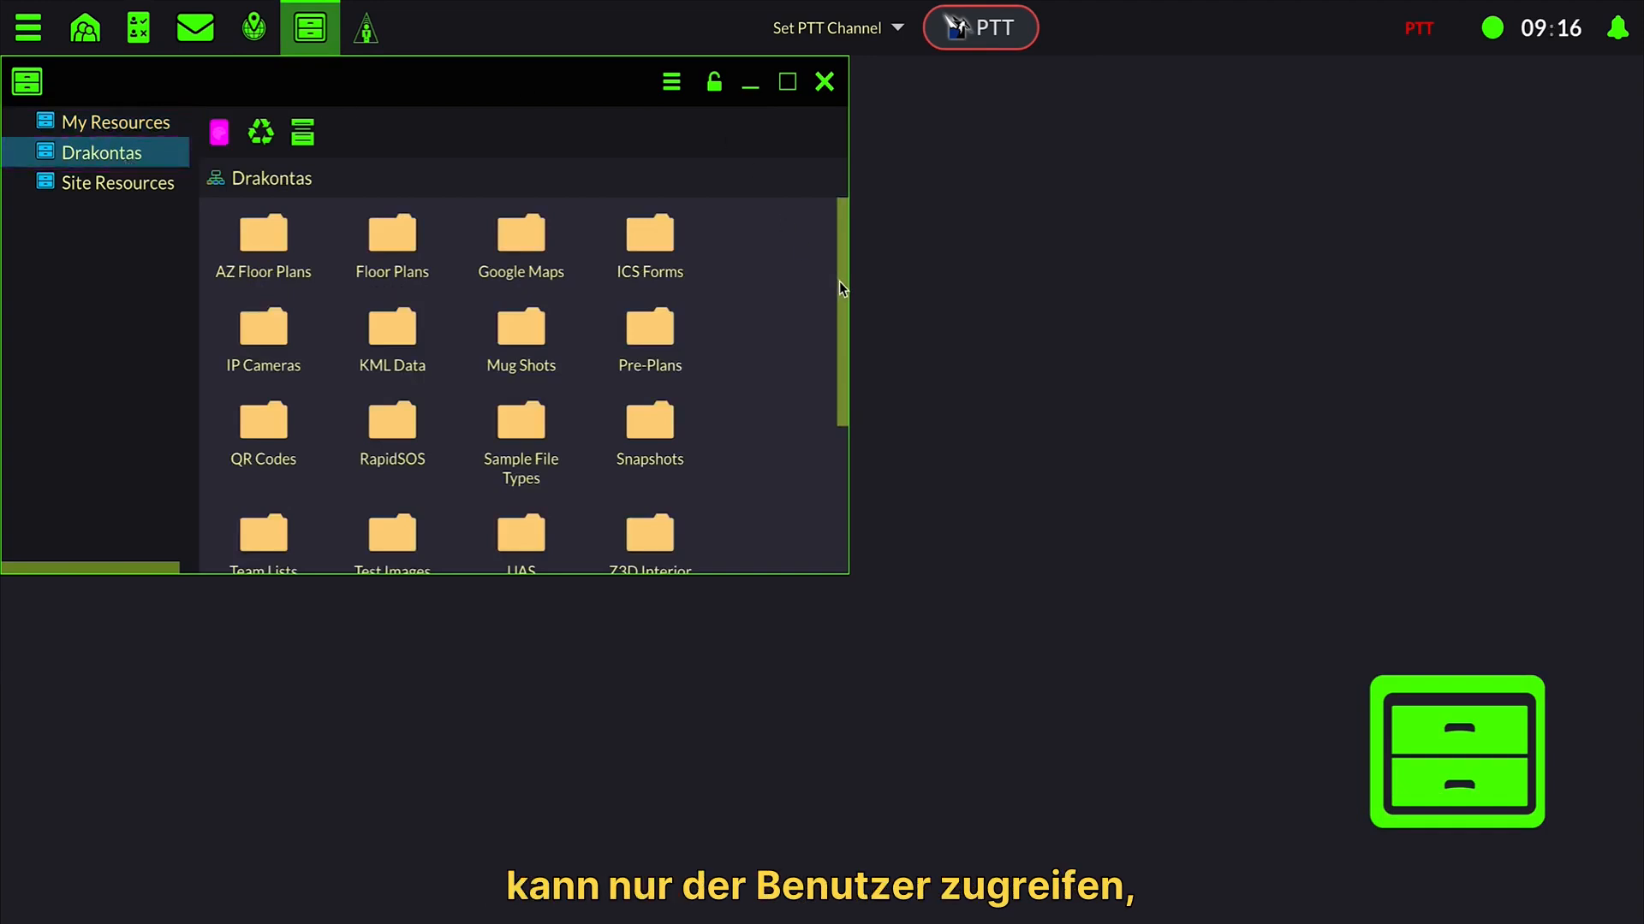
{"action": "mouse_move", "coordinate": [839, 281]}
{"action": "left_mouse_down"}
{"action": "mouse_move", "coordinate": [844, 430]}
{"action": "mouse_move", "coordinate": [844, 277]}
{"action": "left_mouse_up"}
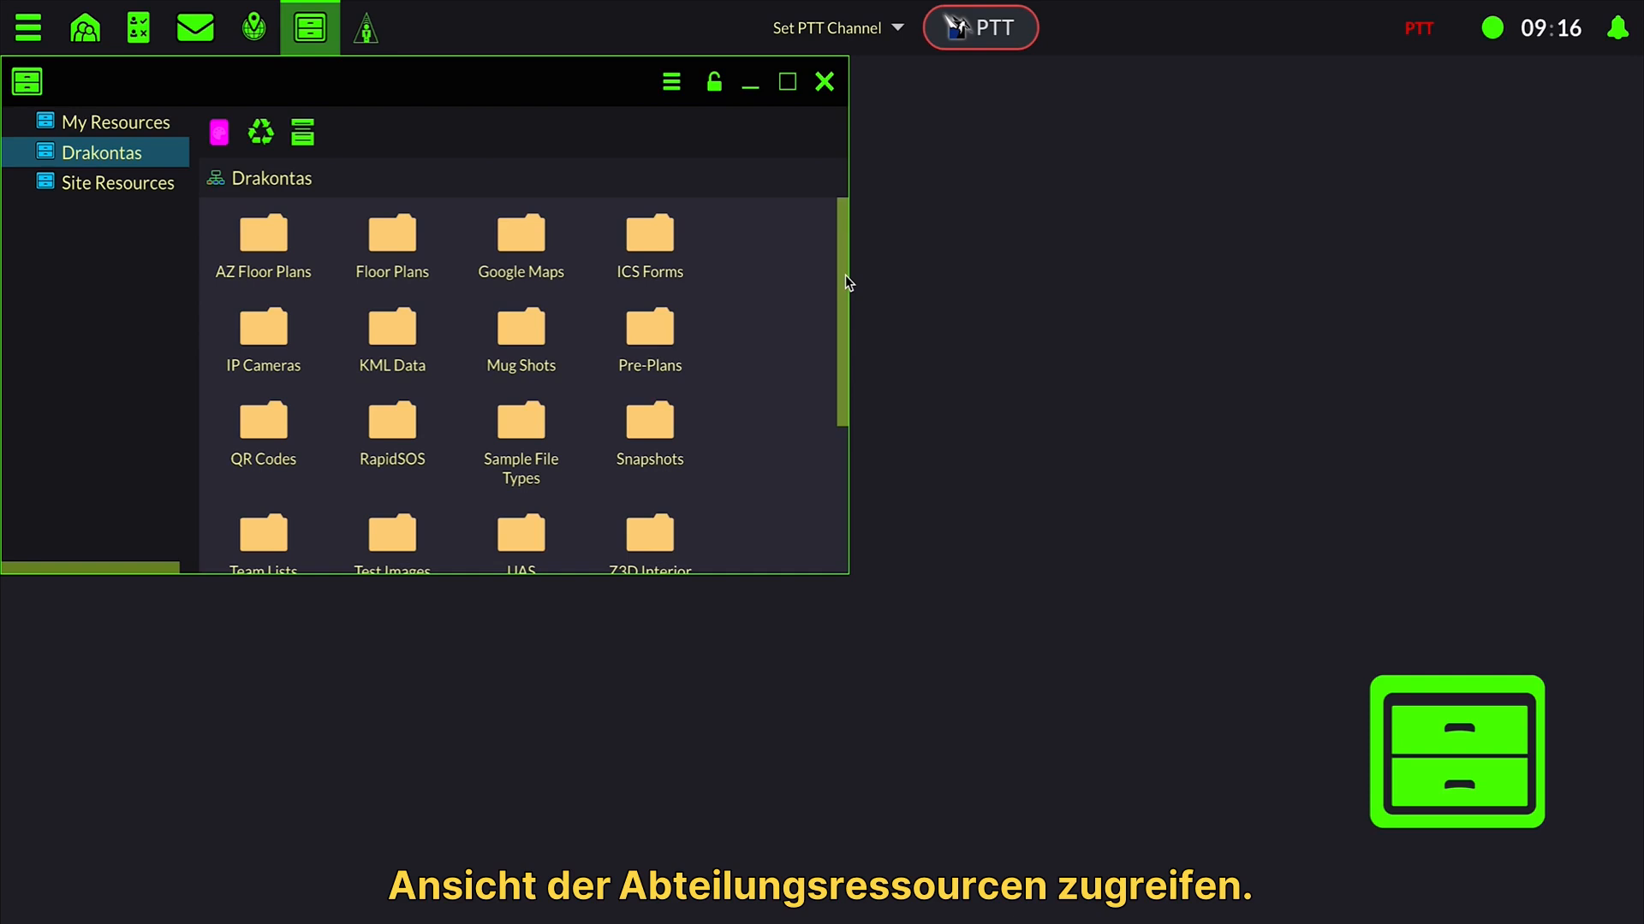
Step: Add First-Floor-Plan.jpg from the desktop to My Resources and copy it into the 123 Main Street group workspace
{"action": "left_click", "coordinate": [144, 129]}
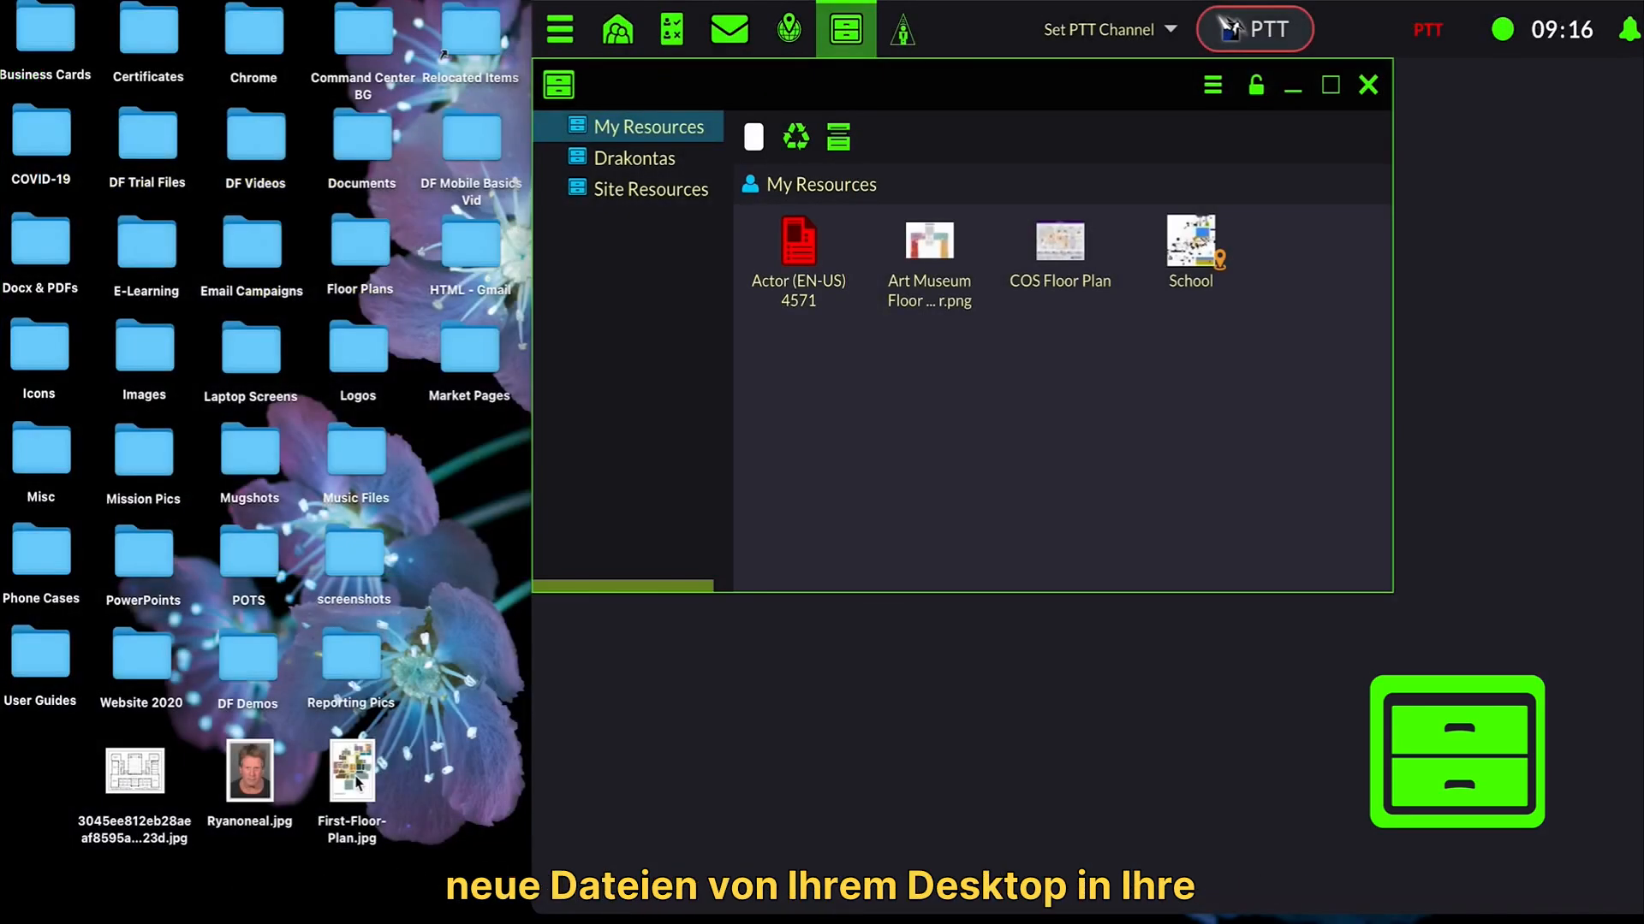
{"action": "left_click_drag", "start_coordinate": [357, 780], "coordinate": [800, 430]}
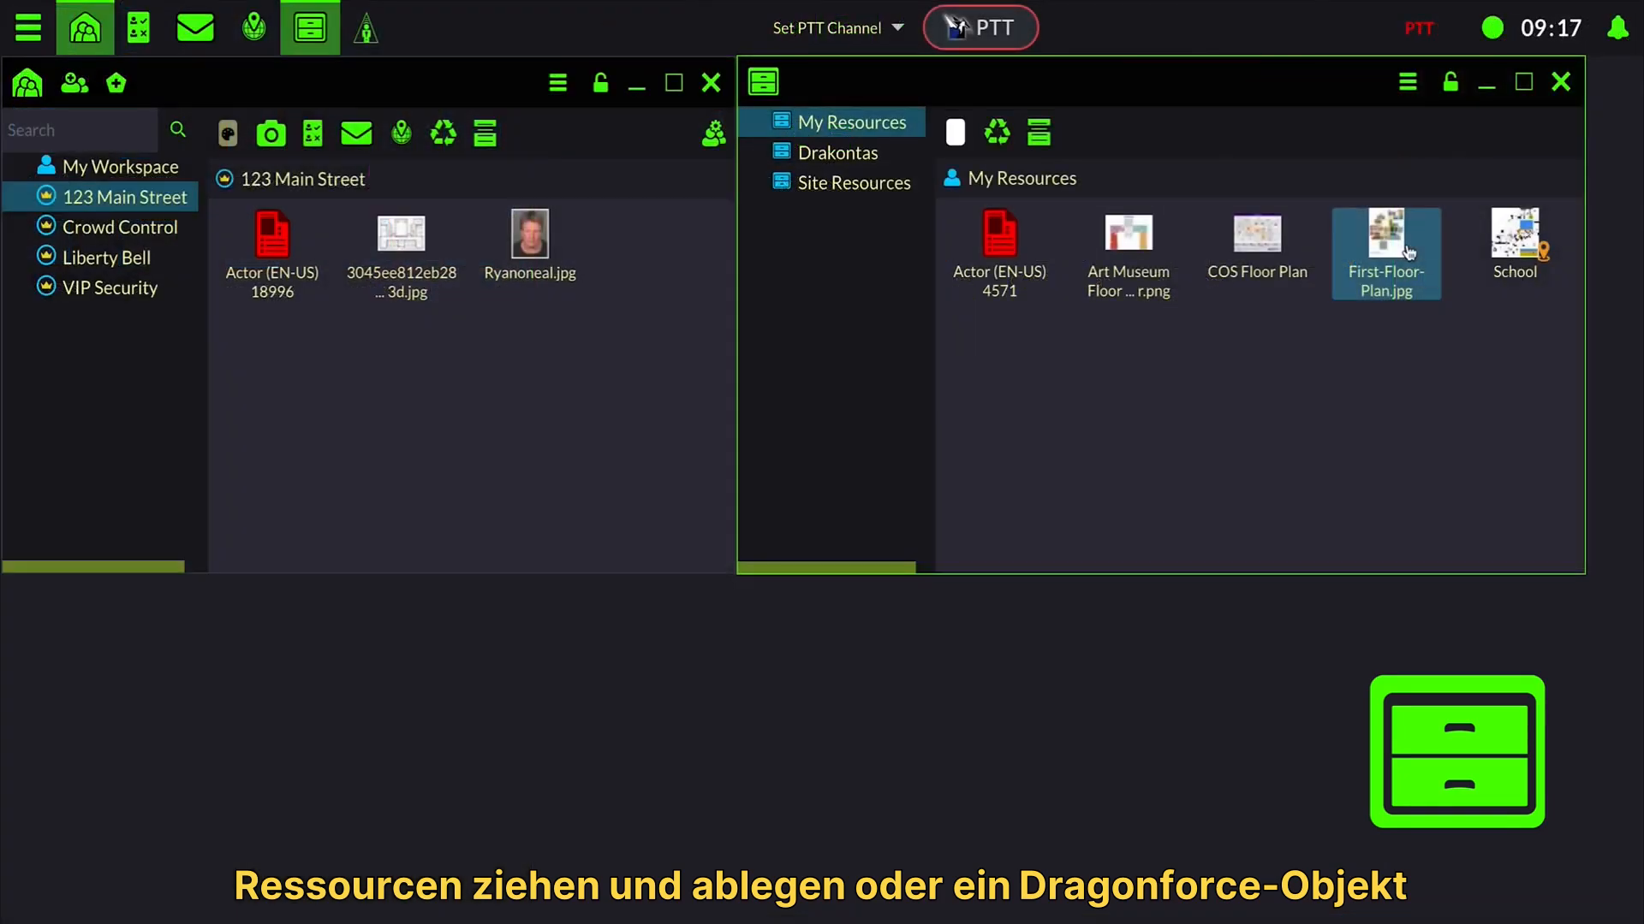
{"action": "left_click_drag", "start_coordinate": [1405, 250], "coordinate": [659, 438]}
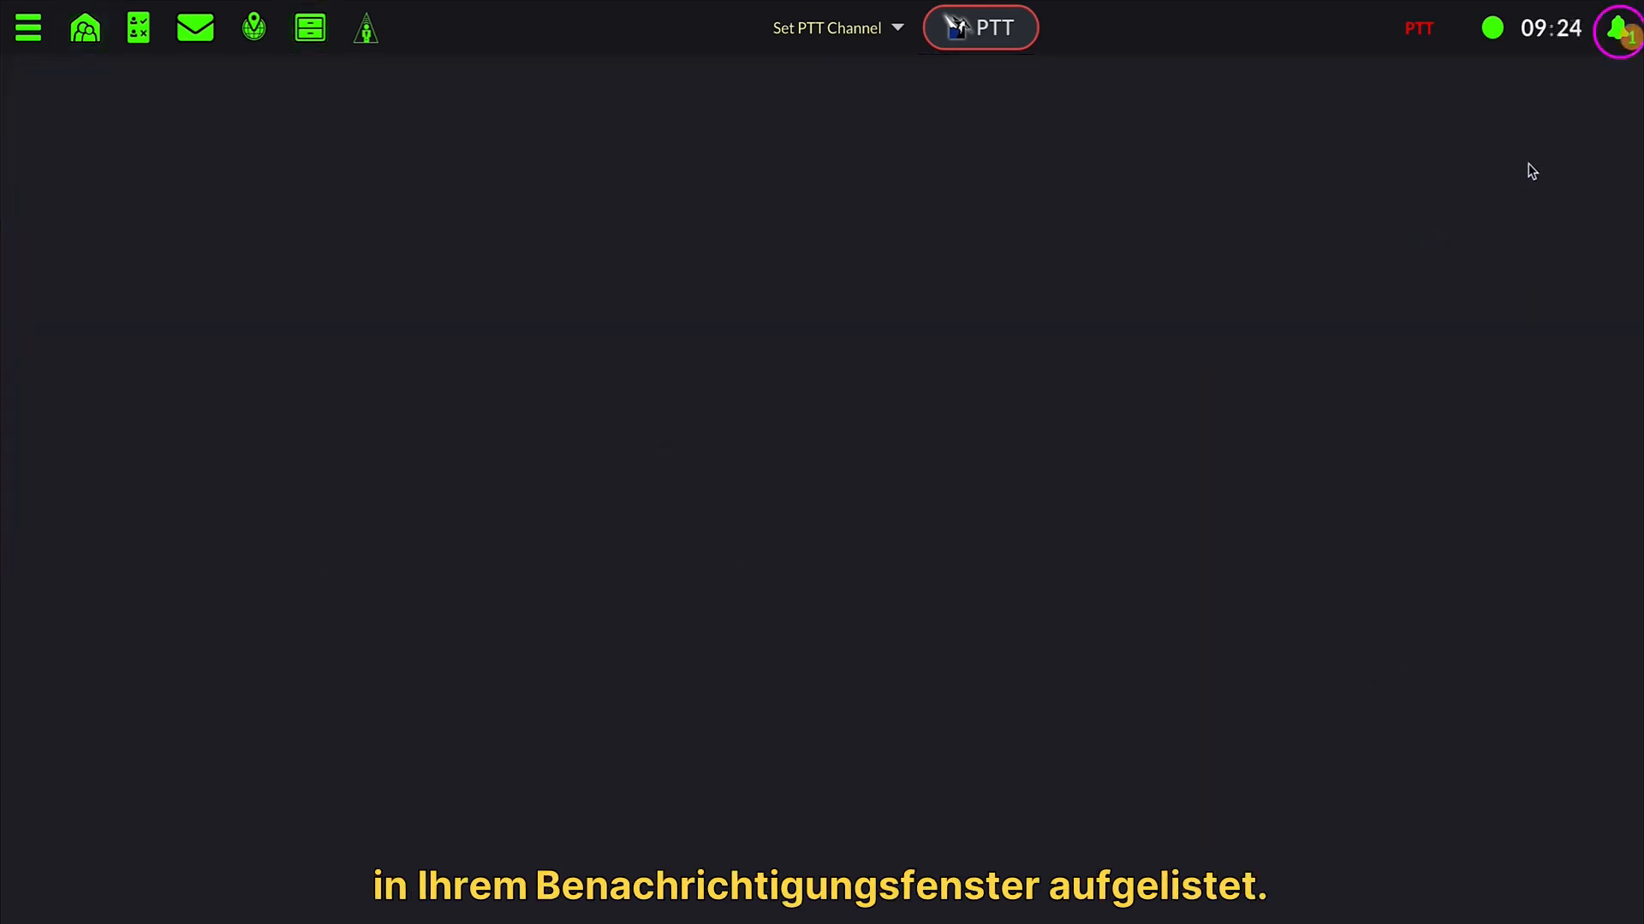
Step: Open the notifications and follow the affiliation notice about the Incident Response group
{"action": "left_click", "coordinate": [1616, 30]}
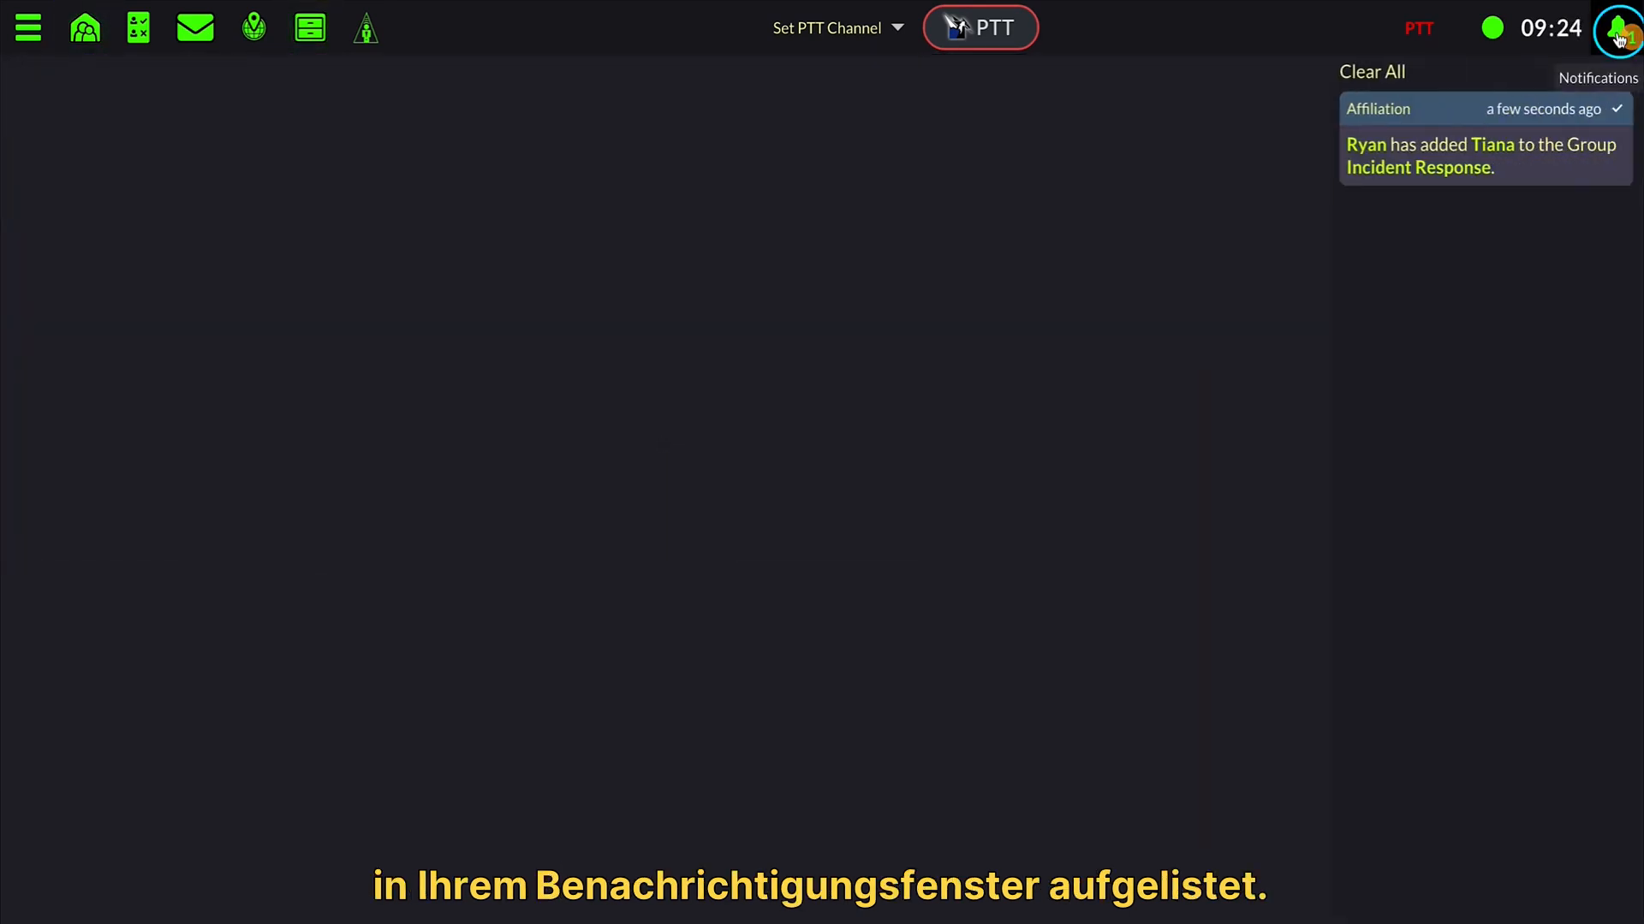
{"action": "left_click", "coordinate": [1521, 122]}
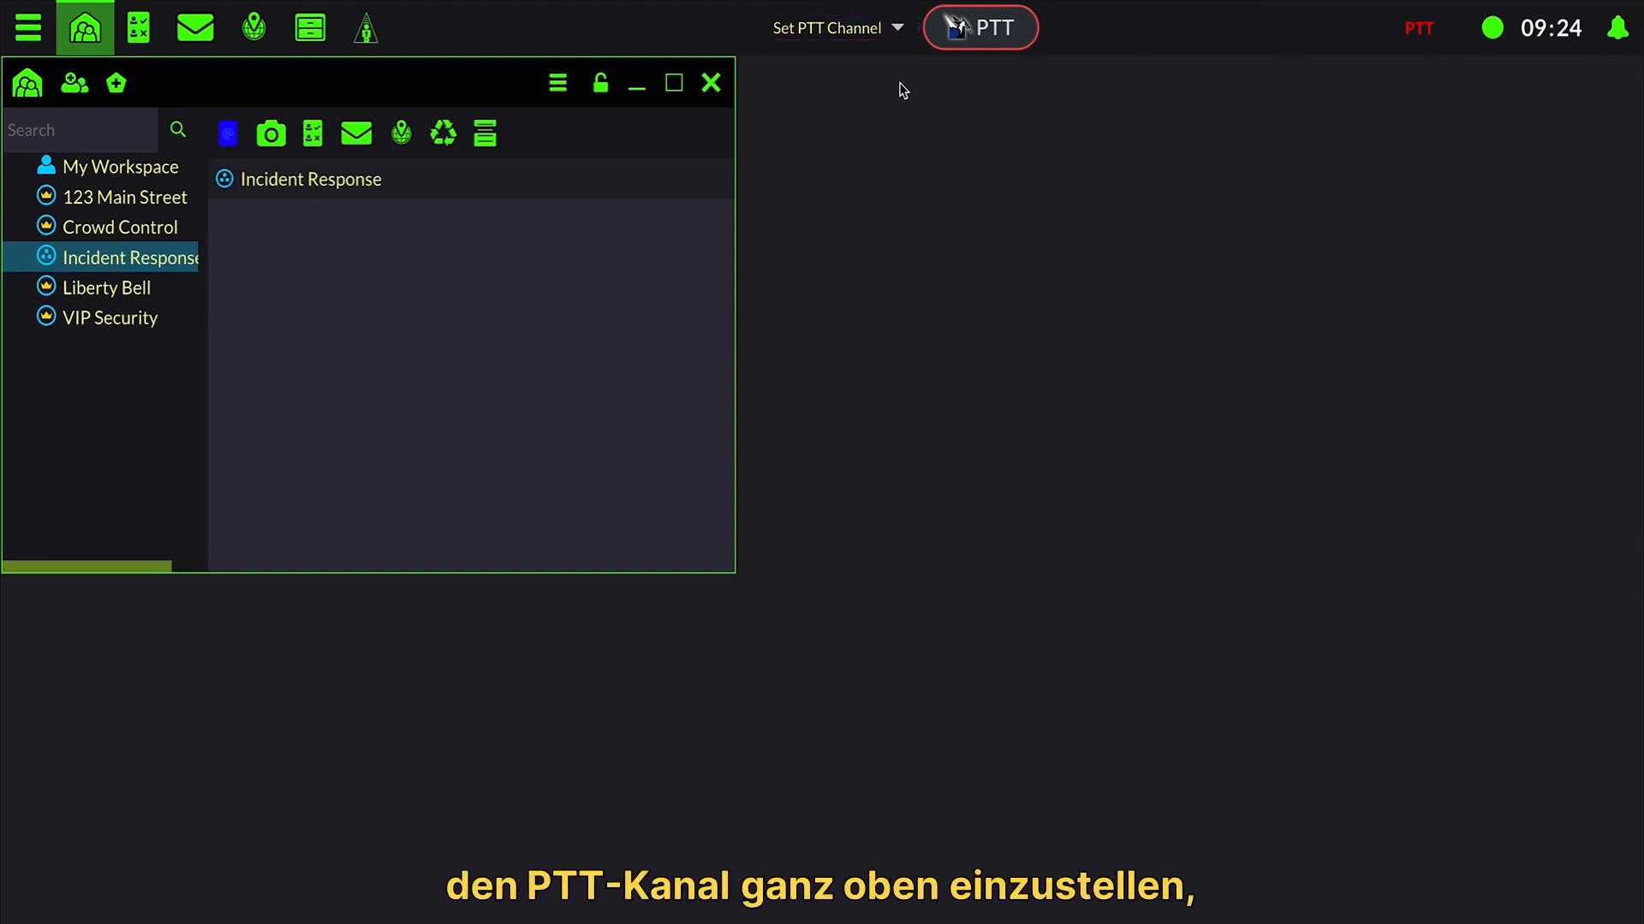
Step: Set the PTT channel to the Incident Response group
{"action": "left_click", "coordinate": [899, 30]}
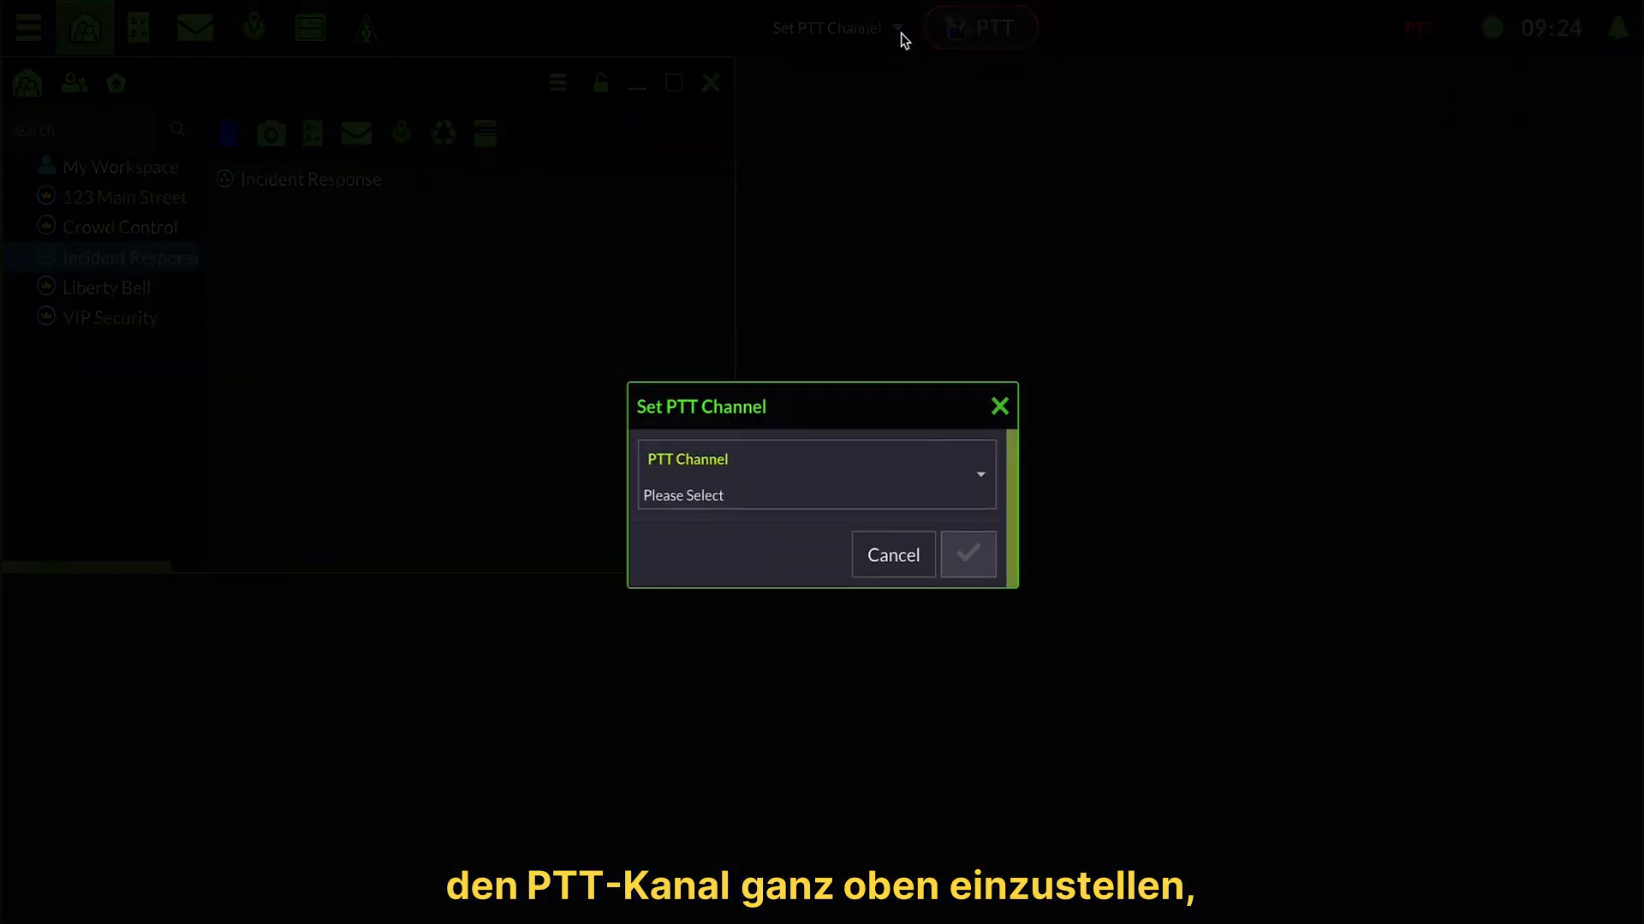
{"action": "left_click", "coordinate": [976, 469]}
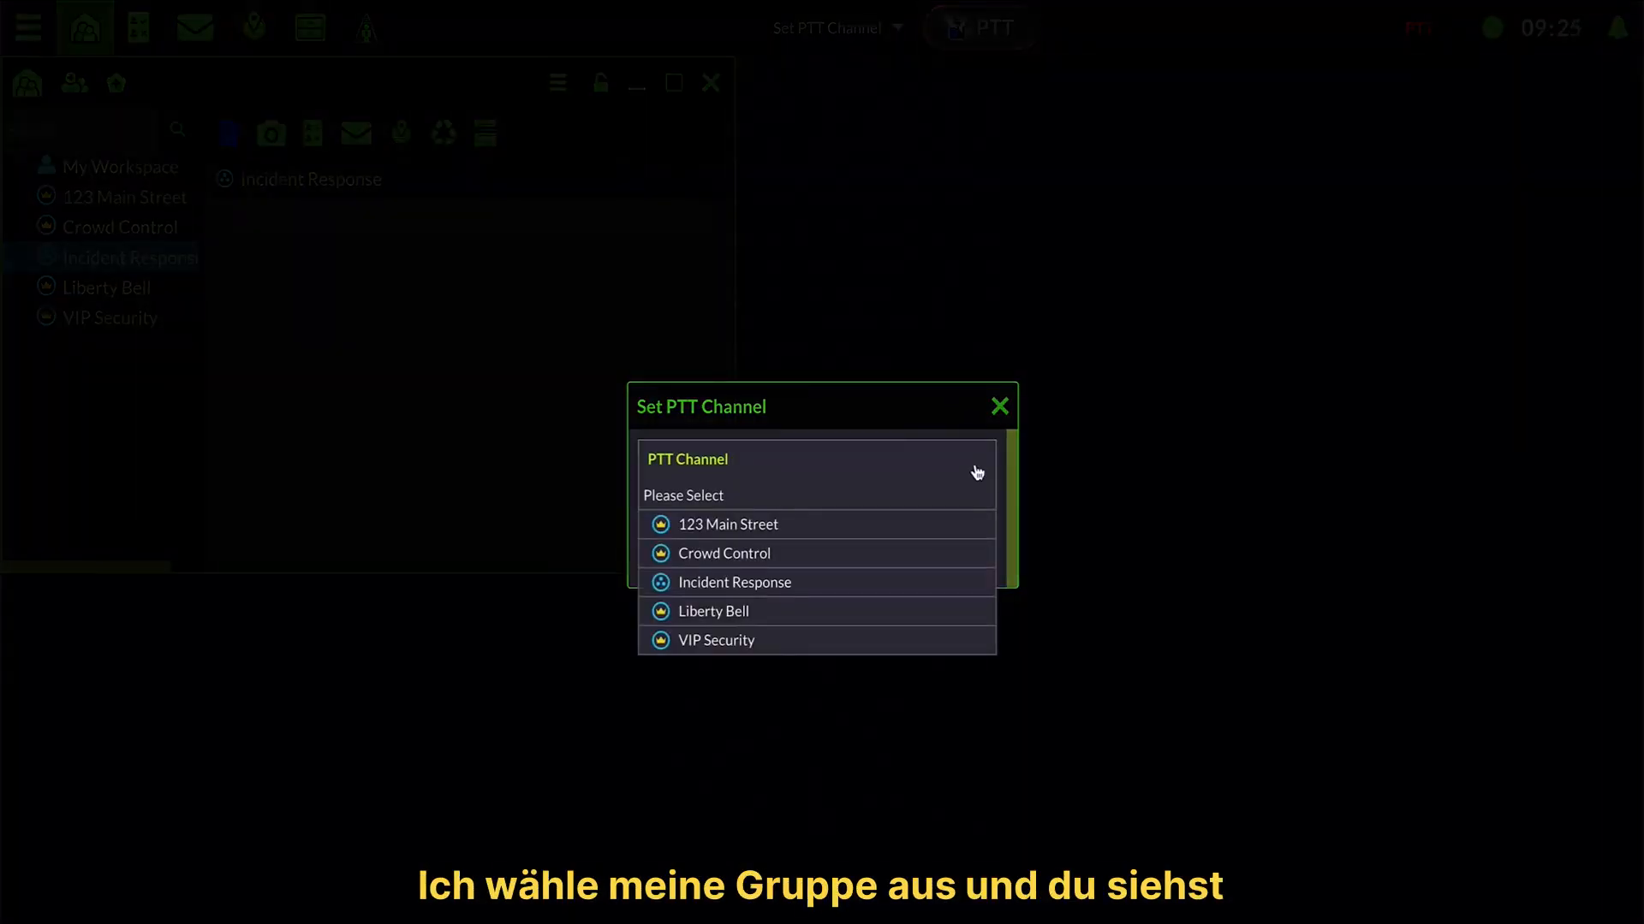
{"action": "left_click", "coordinate": [950, 582]}
{"action": "left_click", "coordinate": [968, 558]}
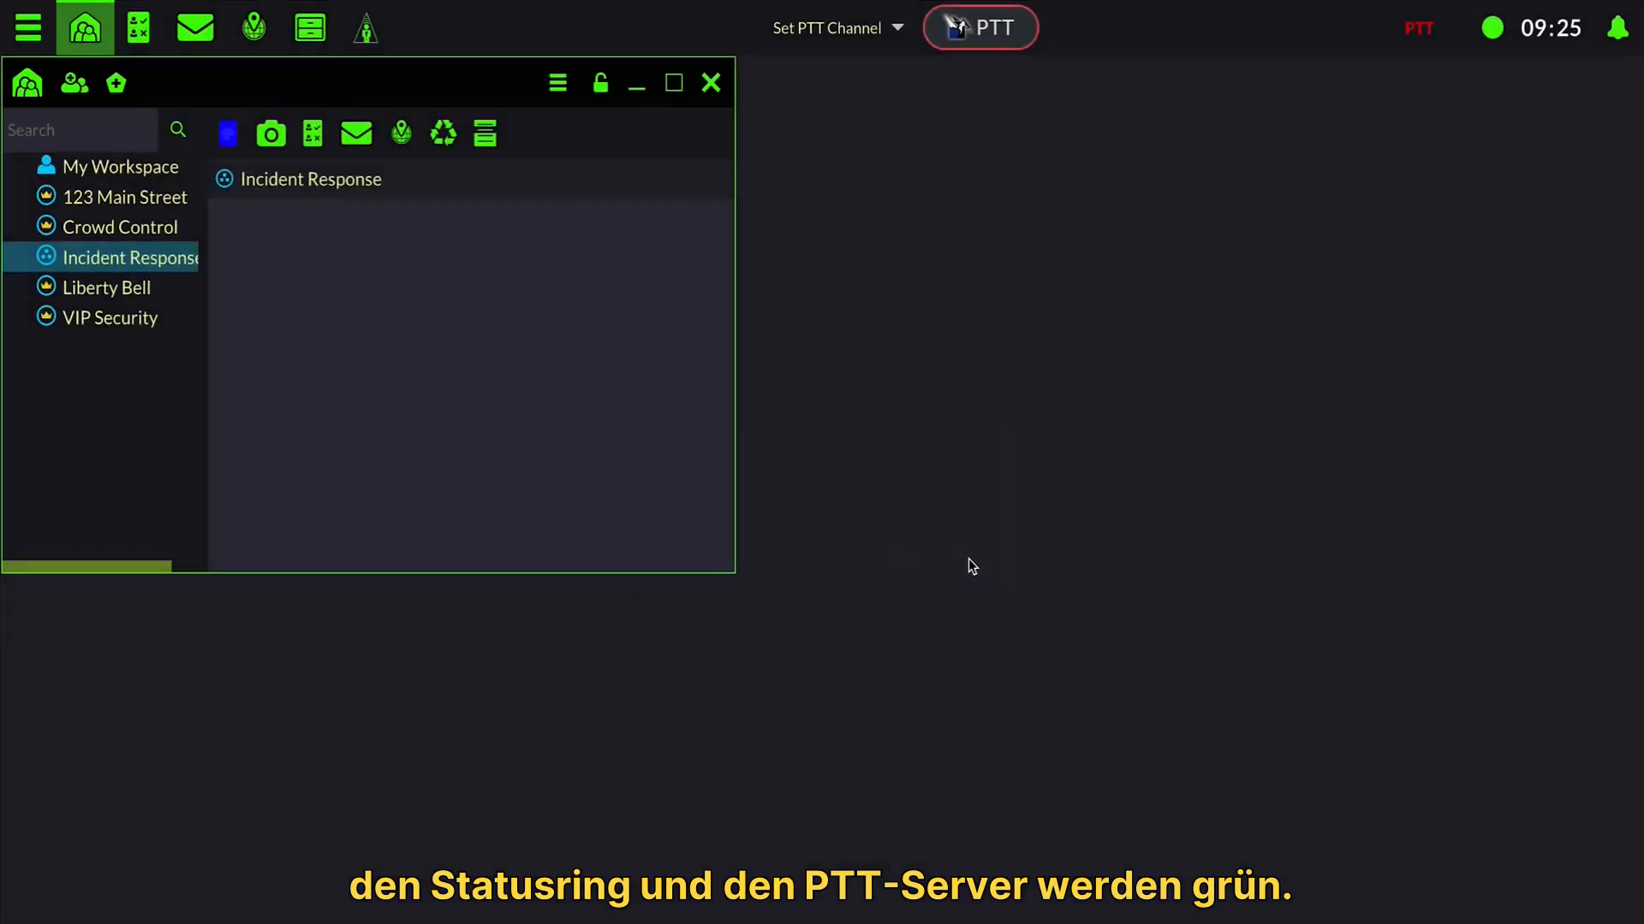